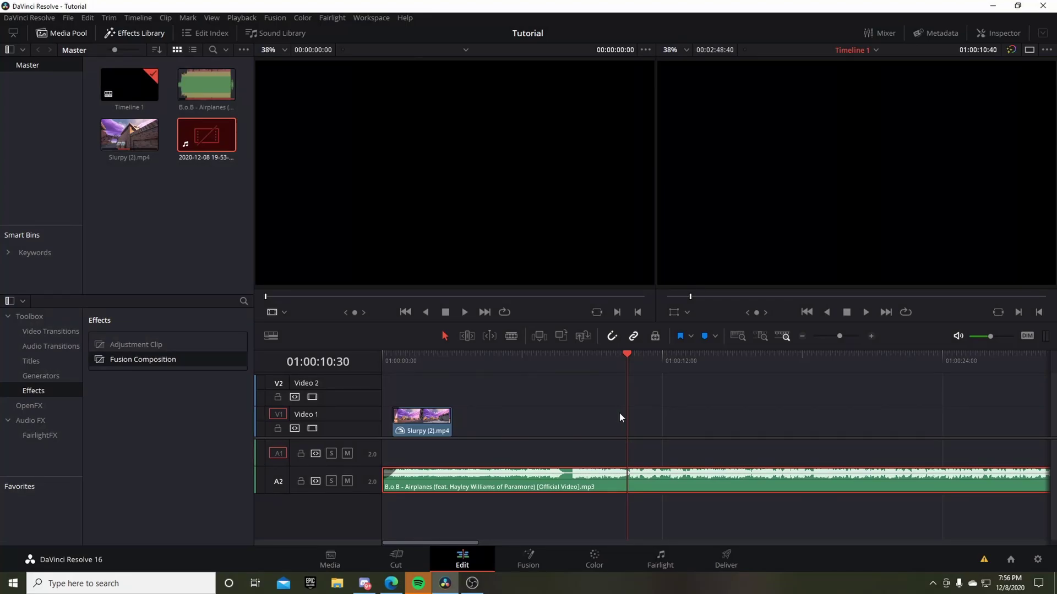
Play the timeline from its start to review the Slurpy (2).mp4 intro clip
{"action": "left_click_drag", "start_coordinate": [625, 359], "coordinate": [346, 392]}
{"action": "key", "text": "space"}
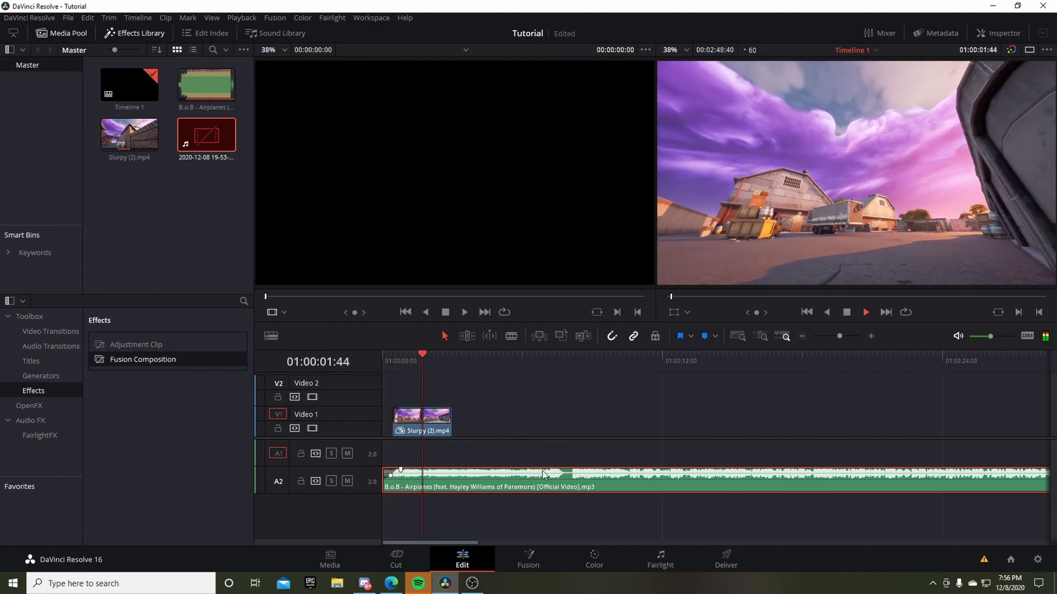
{"action": "key", "text": "space"}
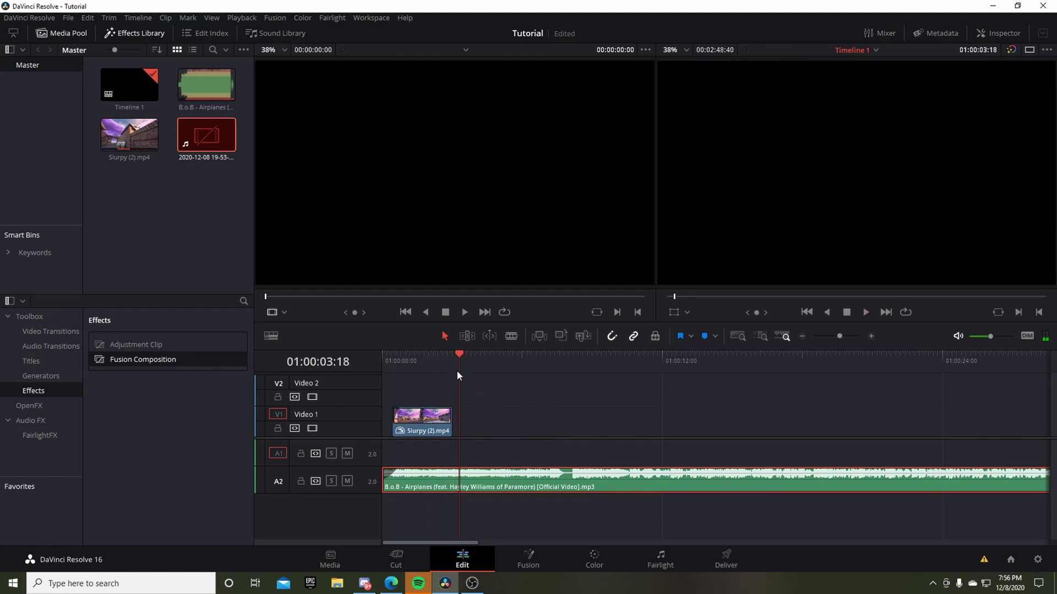
Add a Fusion Composition on Video 2 above the Slurpy (2).mp4 clip and trim it to the clip's length
{"action": "left_click_drag", "start_coordinate": [458, 368], "coordinate": [420, 368]}
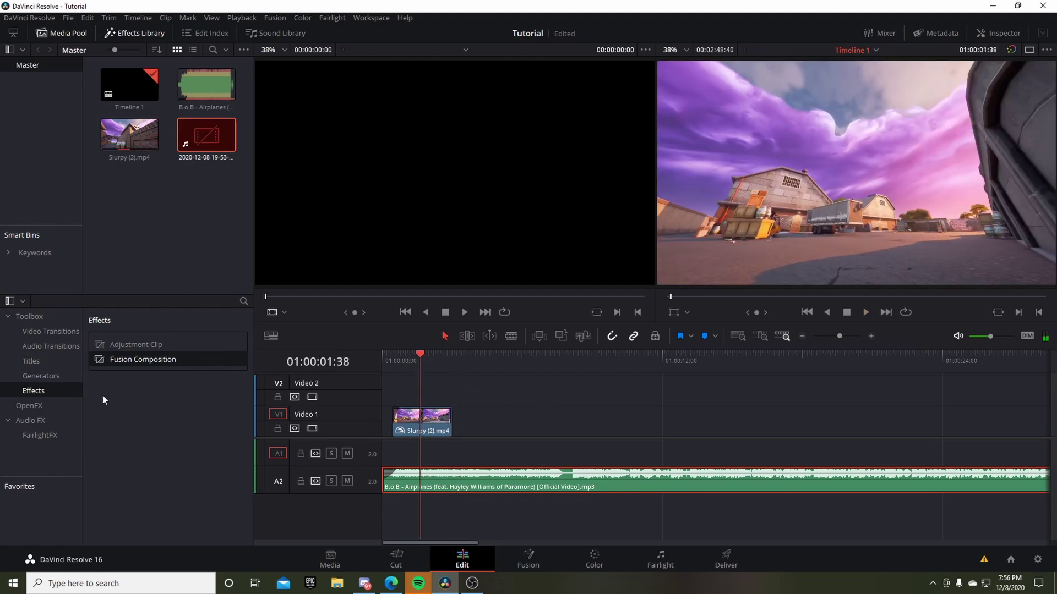
{"action": "left_click_drag", "start_coordinate": [146, 362], "coordinate": [410, 392]}
{"action": "left_click_drag", "start_coordinate": [502, 395], "coordinate": [451, 390]}
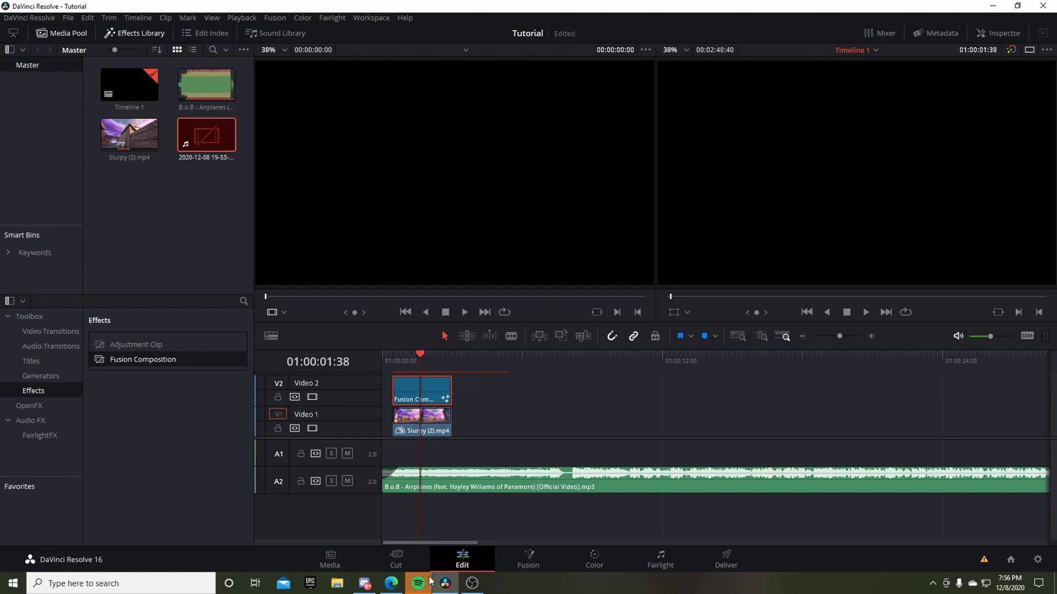
Open the Fusion Composition's node graph and import the Deathly'sExcelText.setting nodes into it from File Explorer
{"action": "left_click", "coordinate": [529, 559]}
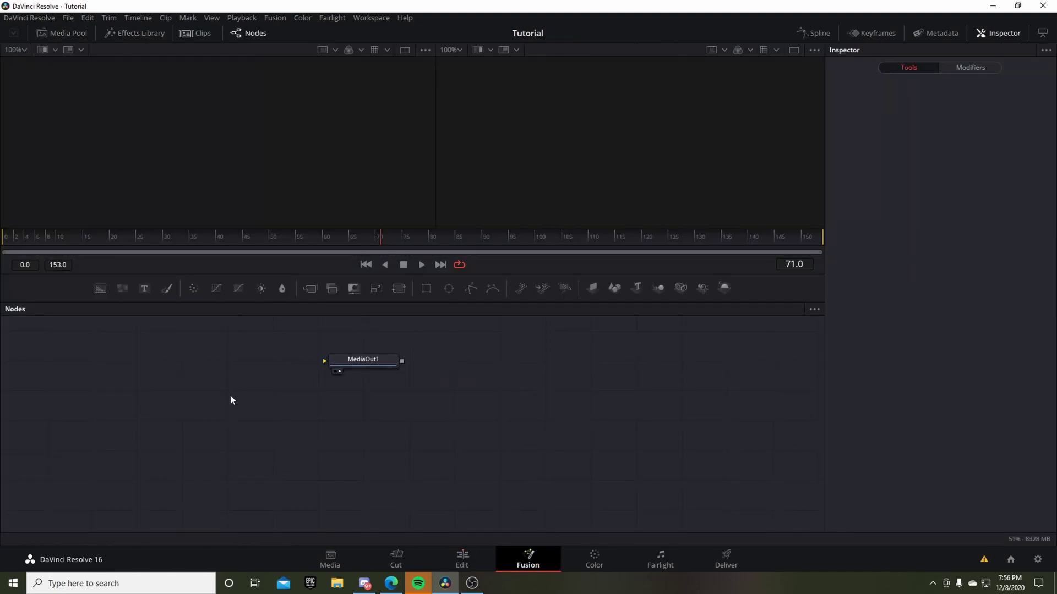
{"action": "left_click_drag", "start_coordinate": [362, 364], "coordinate": [482, 376]}
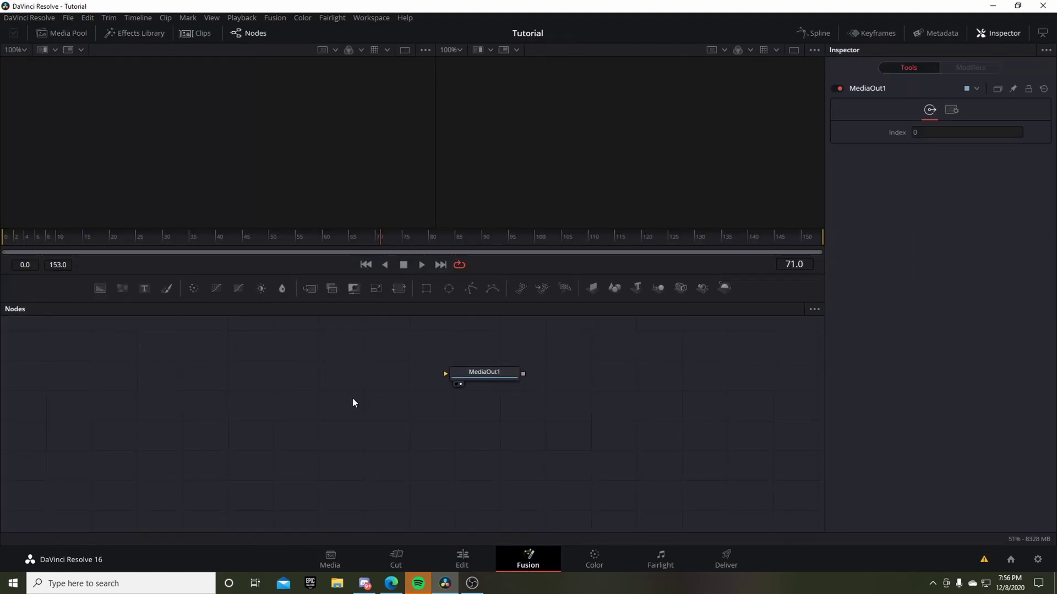
{"action": "left_click", "coordinate": [452, 556]}
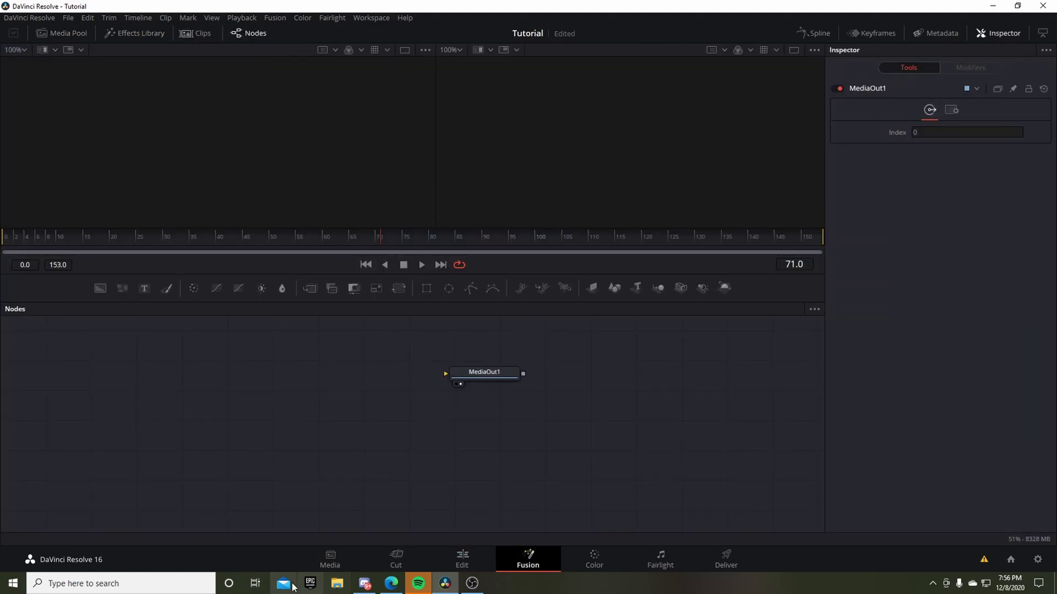
{"action": "left_click", "coordinate": [340, 587]}
{"action": "left_click", "coordinate": [340, 588]}
{"action": "left_click_drag", "start_coordinate": [172, 311], "coordinate": [528, 366]}
{"action": "left_click", "coordinate": [494, 42]}
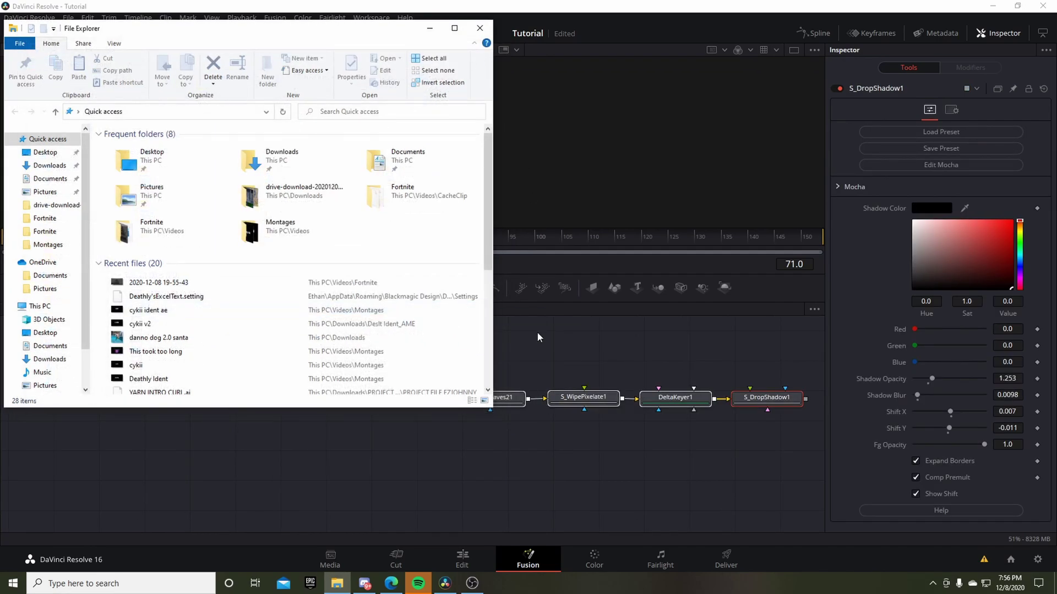
{"action": "left_click", "coordinate": [485, 32]}
Rearrange the imported text nodes beside MediaOut1 and connect S_DropShadow1's output to MediaOut1
{"action": "left_click_drag", "start_coordinate": [325, 370], "coordinate": [459, 369]}
{"action": "mouse_move", "coordinate": [509, 402]}
{"action": "left_mouse_down"}
{"action": "mouse_move", "coordinate": [468, 399]}
{"action": "mouse_move", "coordinate": [500, 419]}
{"action": "left_mouse_up"}
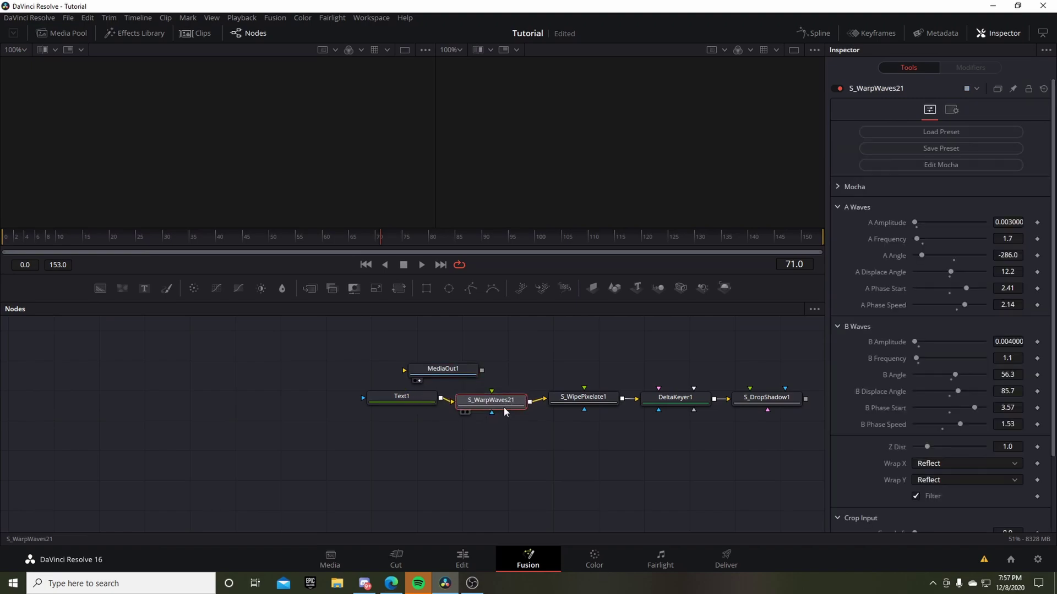
{"action": "left_click_drag", "start_coordinate": [317, 381], "coordinate": [791, 463]}
{"action": "left_click", "coordinate": [709, 464]}
{"action": "left_click_drag", "start_coordinate": [337, 391], "coordinate": [795, 441]}
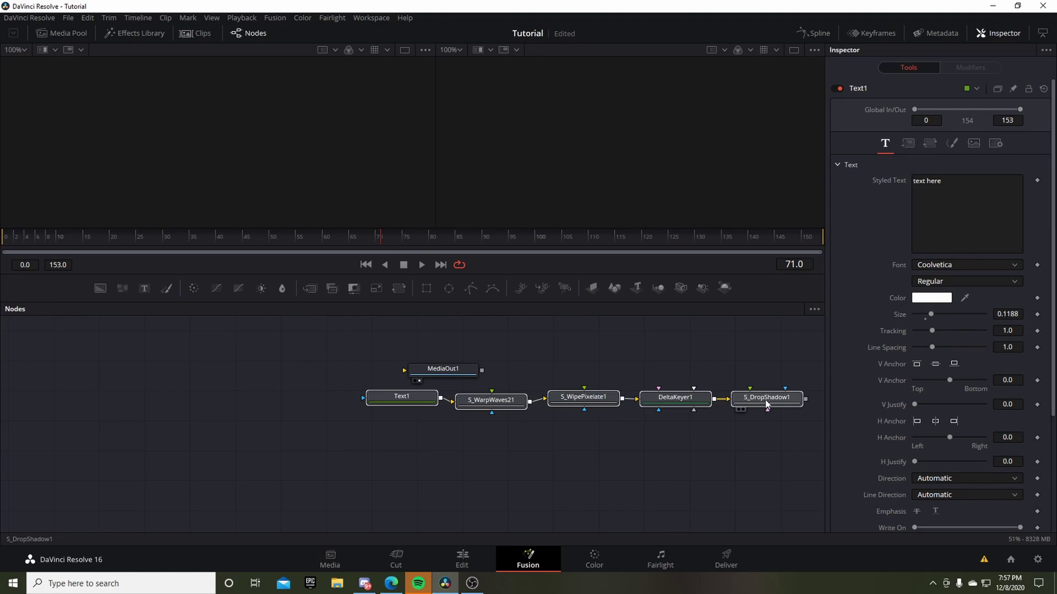
{"action": "left_click_drag", "start_coordinate": [765, 398], "coordinate": [377, 400]}
{"action": "left_click_drag", "start_coordinate": [487, 388], "coordinate": [544, 417]}
{"action": "left_click_drag", "start_coordinate": [416, 400], "coordinate": [499, 407]}
{"action": "left_click_drag", "start_coordinate": [444, 351], "coordinate": [744, 362]}
Replace the Text1 node's styled text with "highlights #7"
{"action": "left_click", "coordinate": [300, 407]}
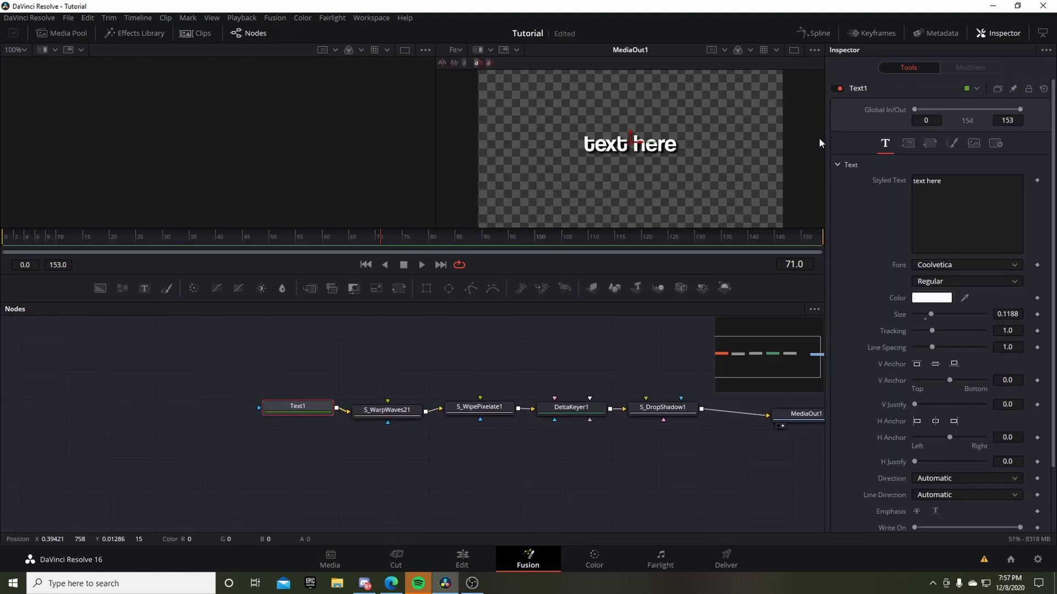
{"action": "left_click_drag", "start_coordinate": [969, 184], "coordinate": [695, 174]}
{"action": "type", "text": "highlights"}
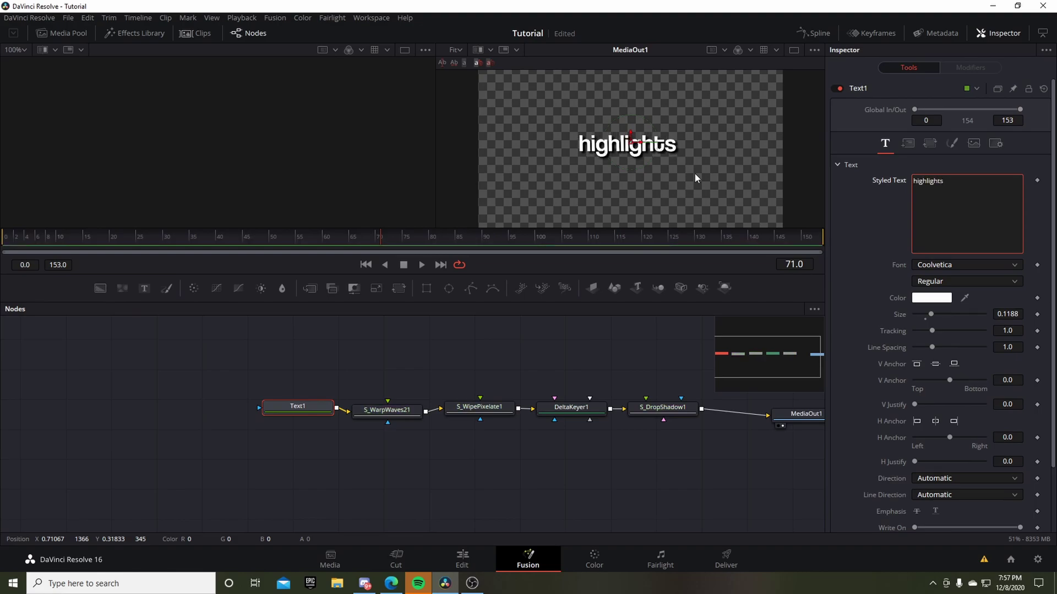
{"action": "type", "text": " #7"}
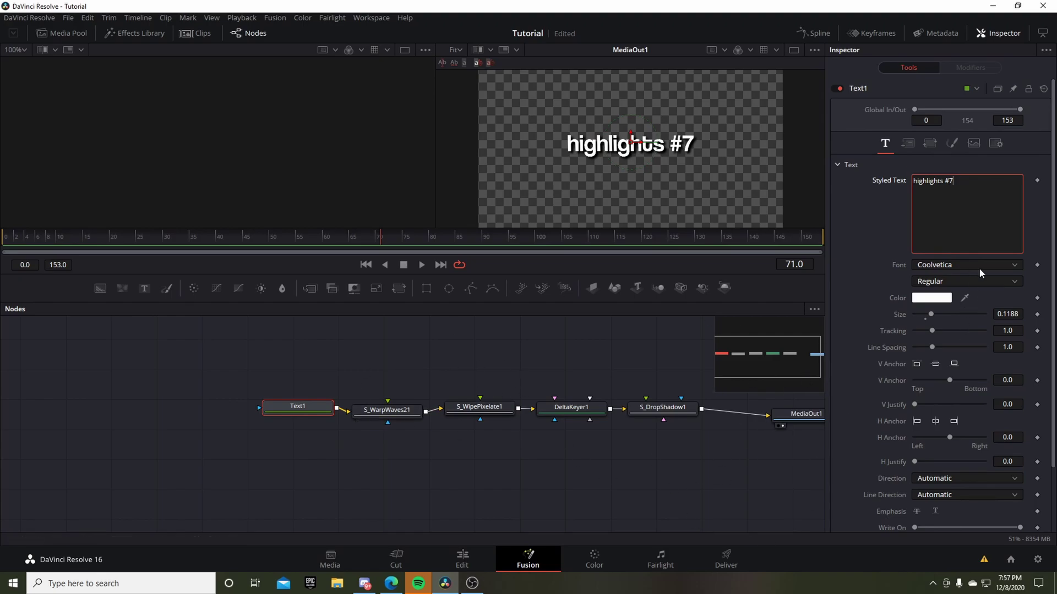
Return to the edit timeline and play the intro section repeatedly to check the title over the Slurpy clip
{"action": "left_click", "coordinate": [489, 567]}
{"action": "left_click", "coordinate": [489, 570]}
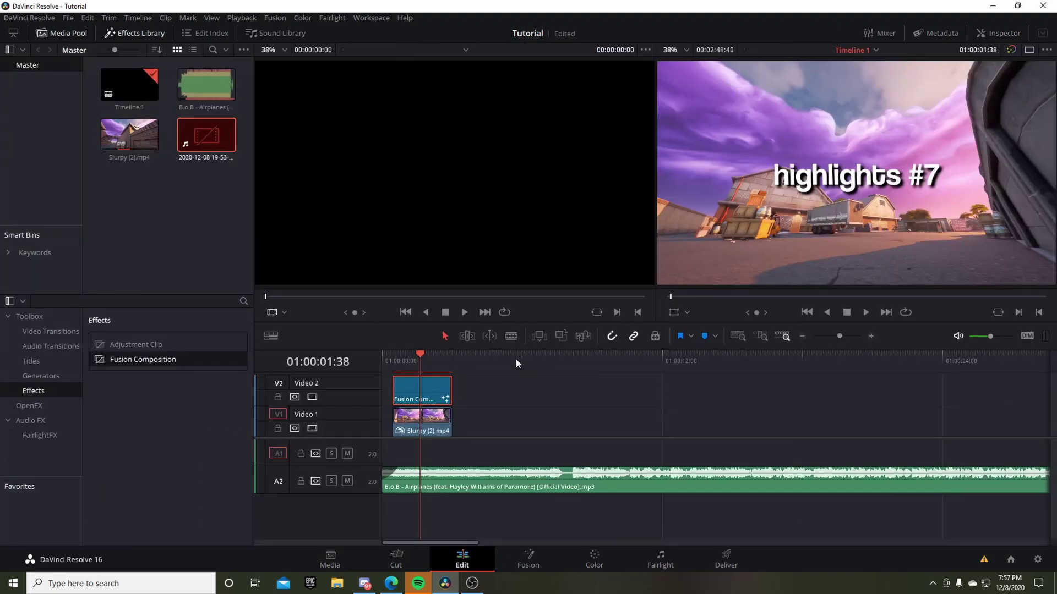
{"action": "key", "text": "space"}
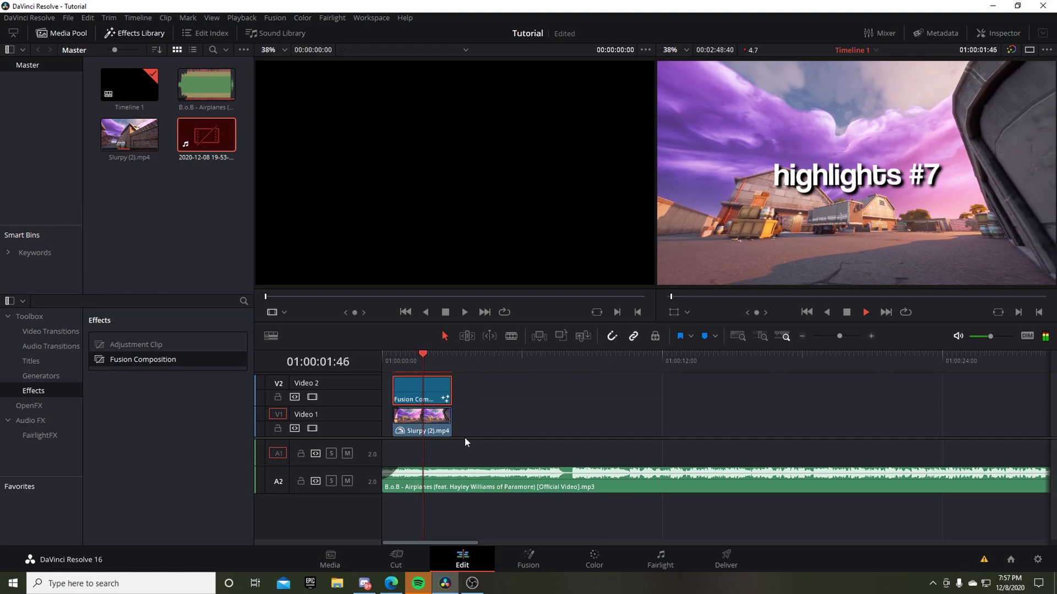
{"action": "left_click_drag", "start_coordinate": [429, 357], "coordinate": [393, 359]}
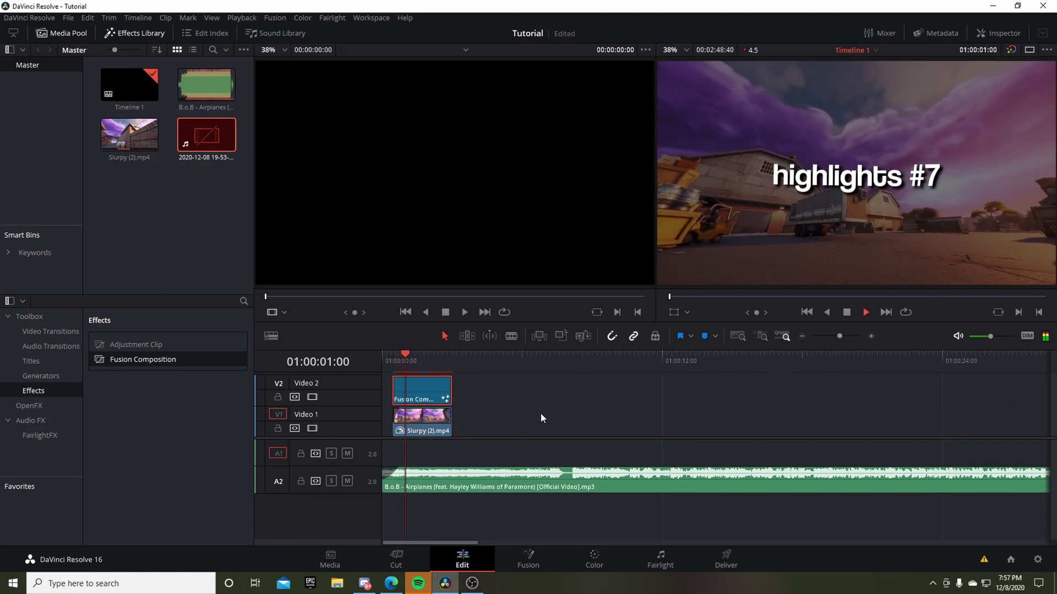
{"action": "left_click", "coordinate": [411, 363]}
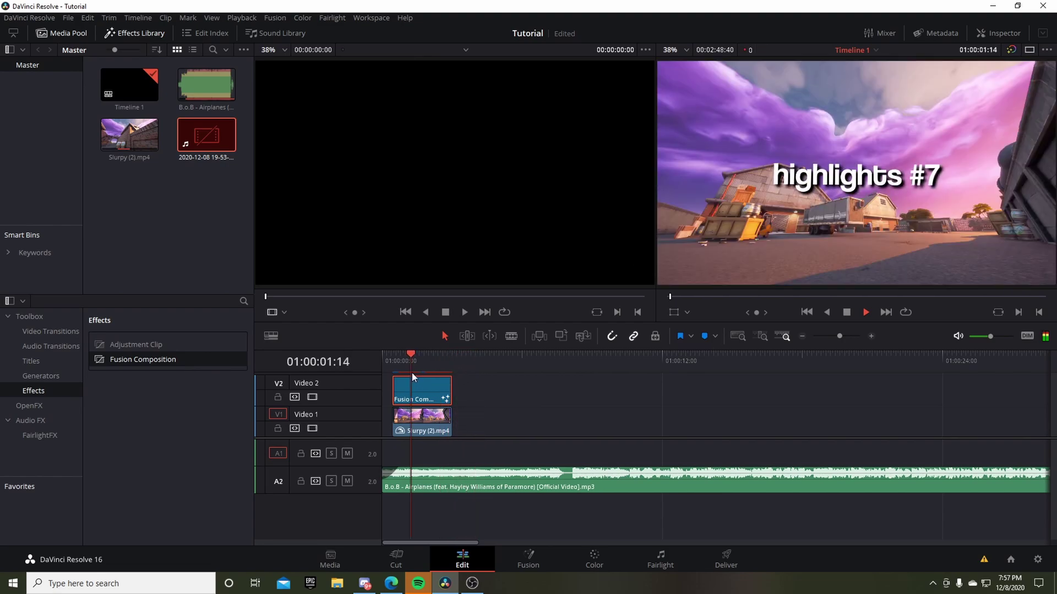
{"action": "left_click", "coordinate": [408, 358]}
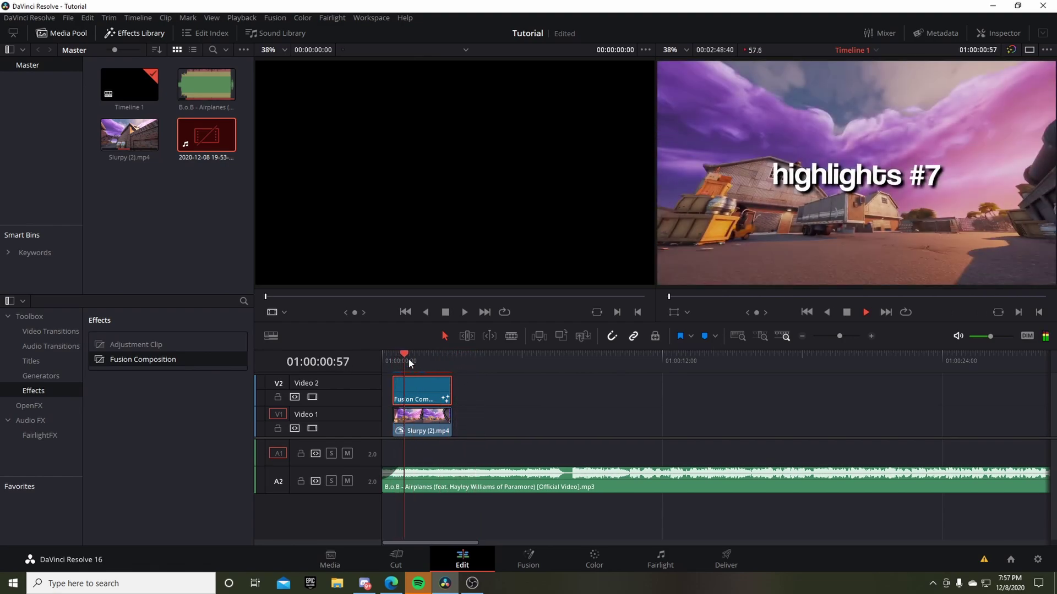
{"action": "left_click", "coordinate": [408, 359]}
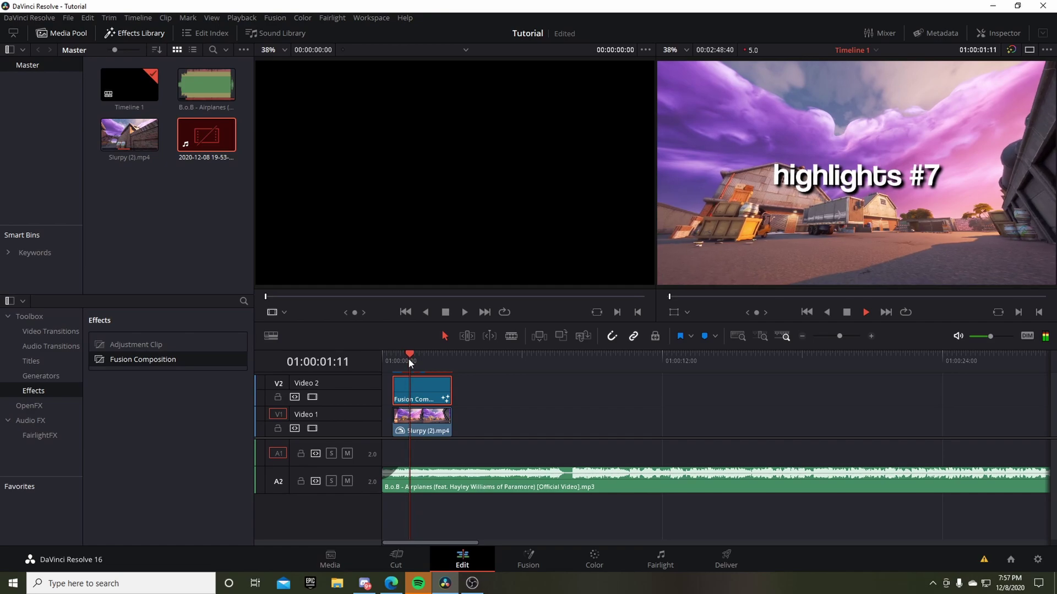
{"action": "left_click", "coordinate": [393, 359]}
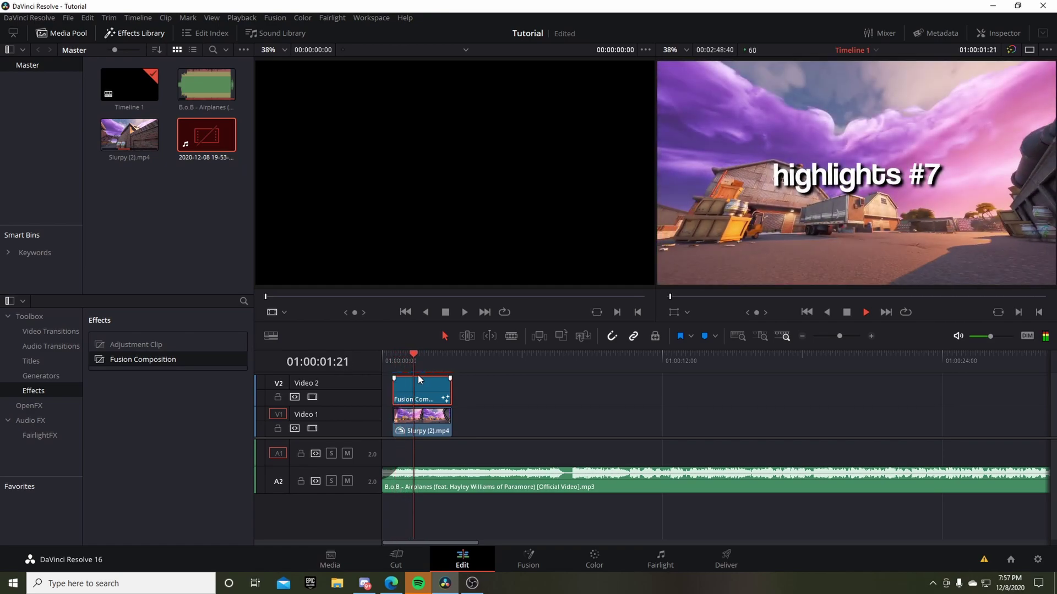
{"action": "left_click", "coordinate": [406, 360]}
{"action": "left_click", "coordinate": [418, 361]}
{"action": "left_click", "coordinate": [398, 361]}
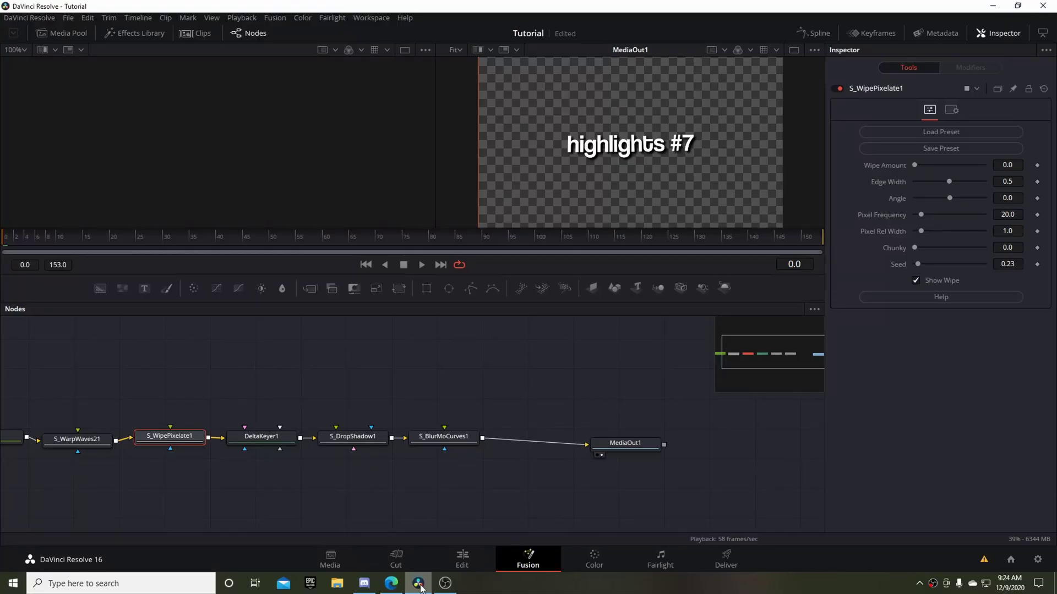
Keyframe the S_WipePixelate1 node's Wipe Amount of 0.0 at frames 0 and 25
{"action": "left_click_drag", "start_coordinate": [367, 350], "coordinate": [483, 333]}
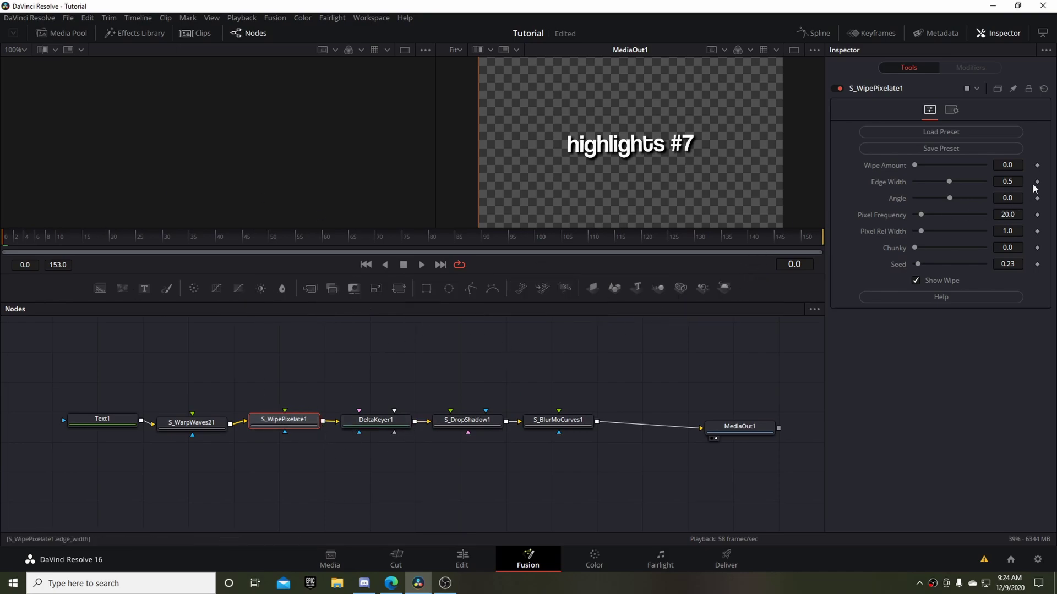
{"action": "left_click", "coordinate": [1037, 166]}
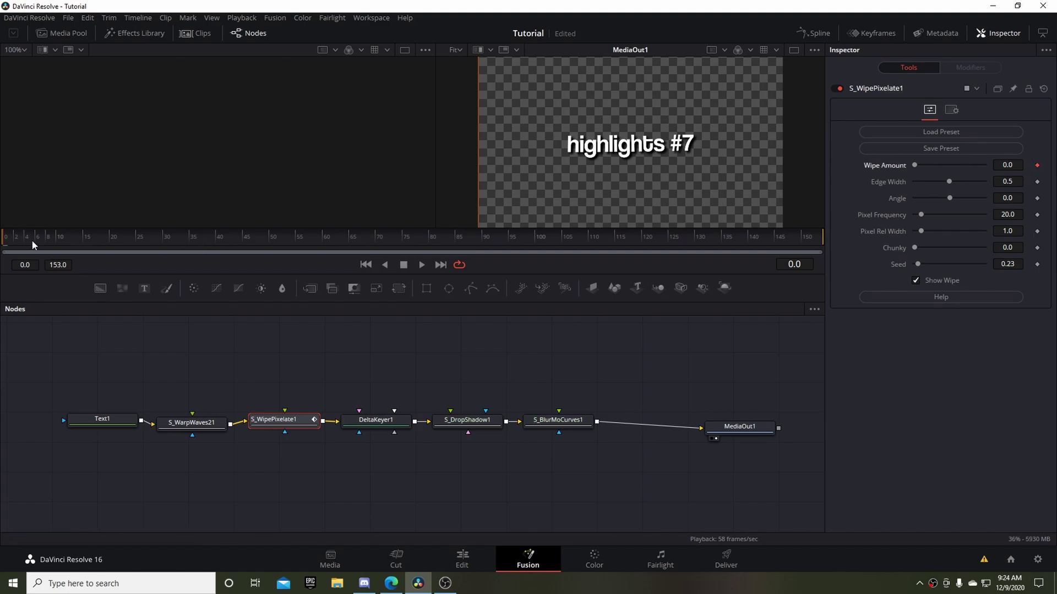
{"action": "left_click", "coordinate": [96, 237]}
{"action": "left_click_drag", "start_coordinate": [96, 236], "coordinate": [137, 242]}
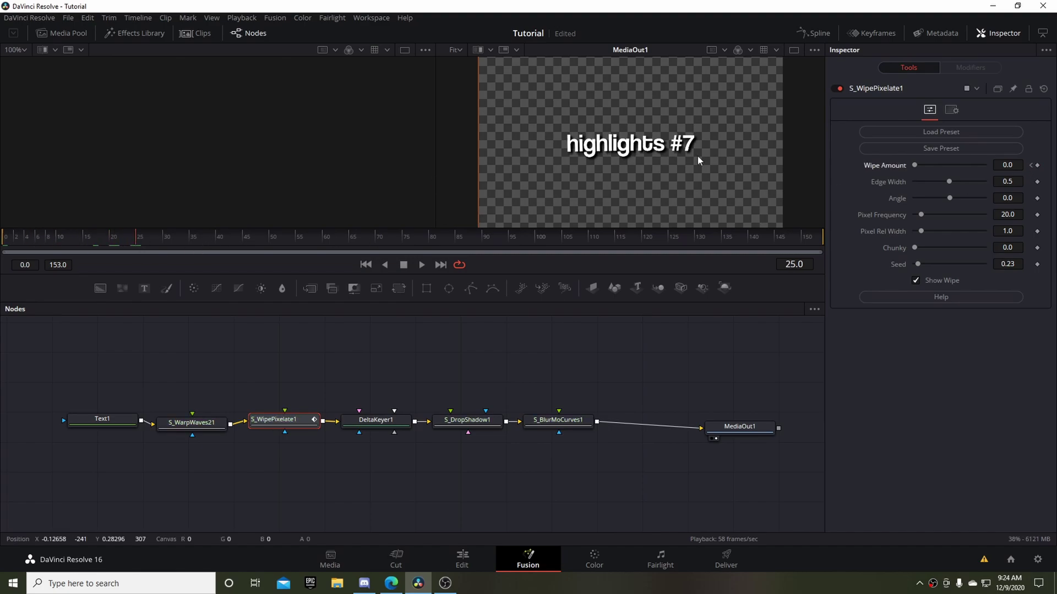
{"action": "left_click", "coordinate": [1037, 165]}
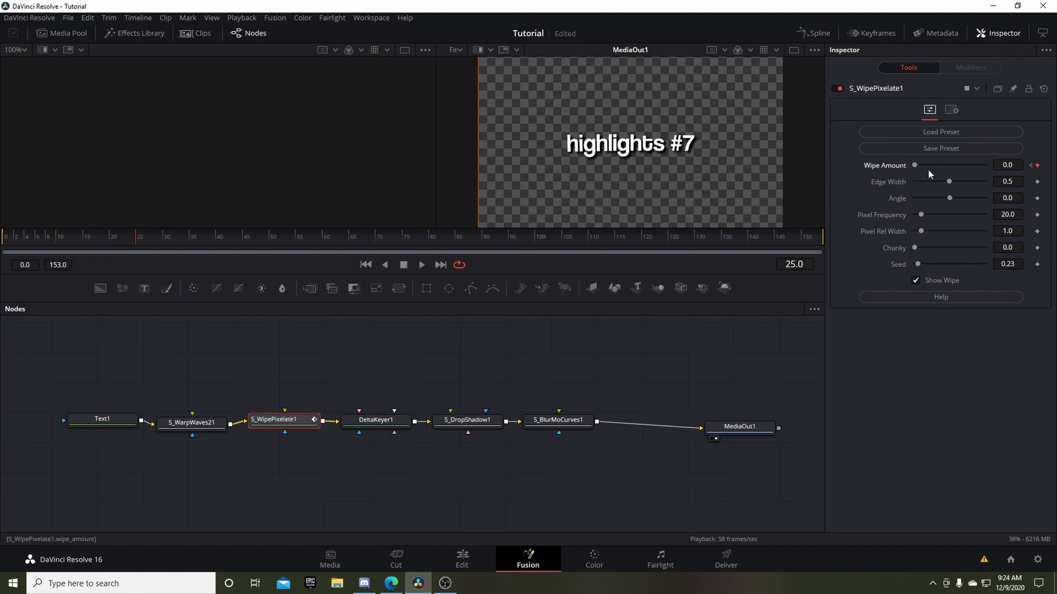
Set S_WipePixelate1's Wipe Amount to 1.0 at frame 0 and add another Wipe Amount keyframe near the composition's end
{"action": "left_click", "coordinate": [1030, 165]}
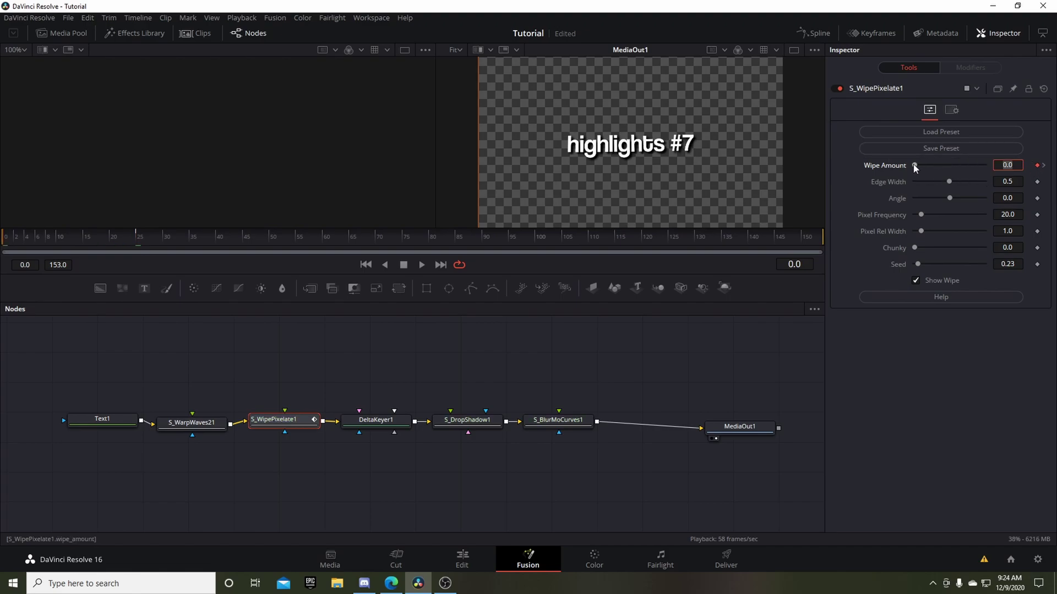
{"action": "left_click_drag", "start_coordinate": [914, 165], "coordinate": [1044, 194]}
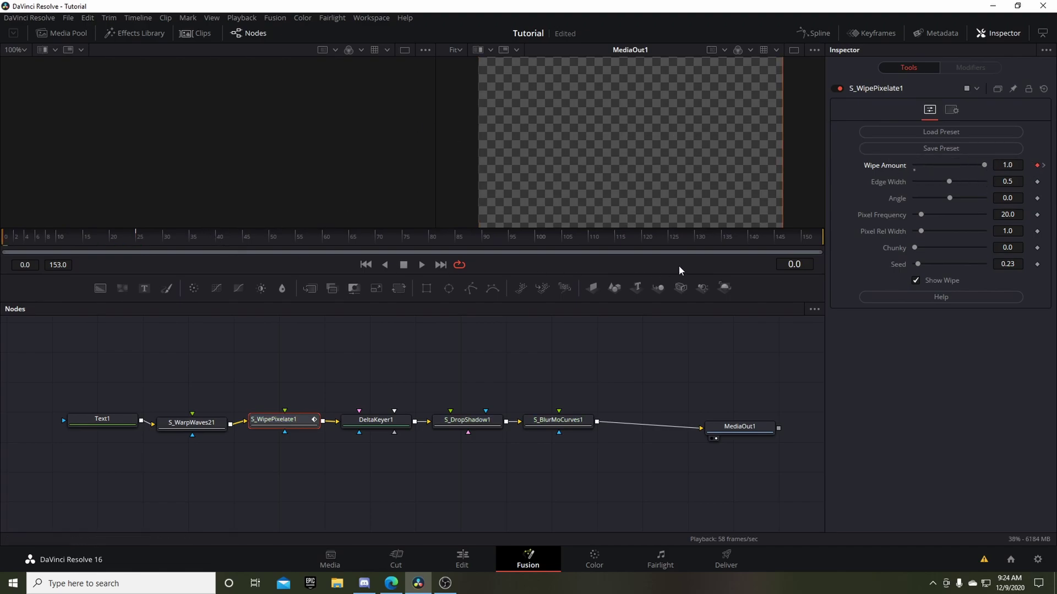
{"action": "left_click_drag", "start_coordinate": [715, 251], "coordinate": [754, 245]}
{"action": "left_click", "coordinate": [1037, 165]}
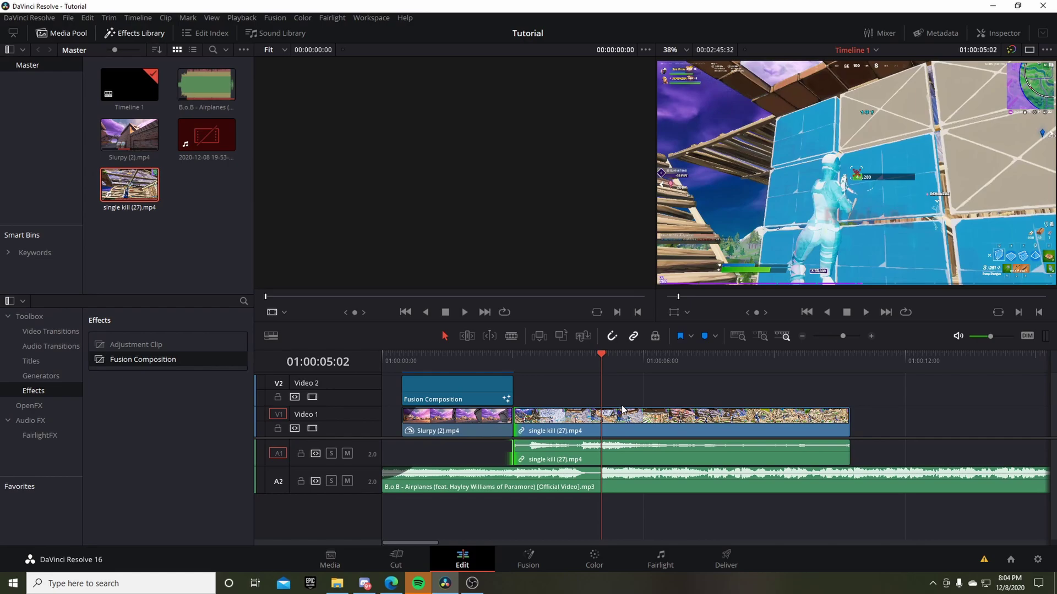
Play the start of the single kill (27).mp4 clip and align the playhead with the music beat at 01:00:05:02
{"action": "left_click", "coordinate": [518, 364]}
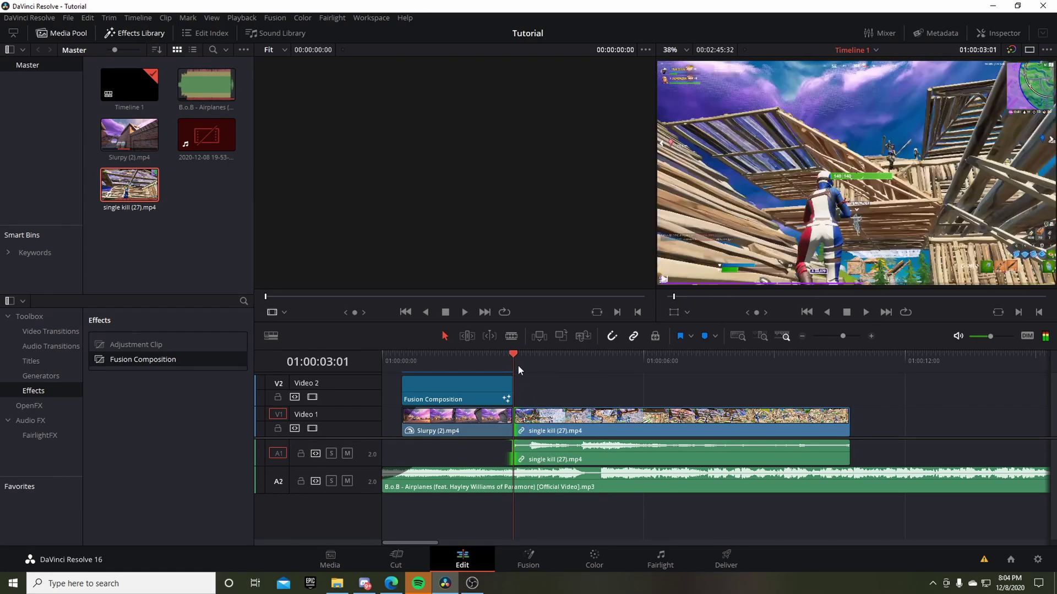
{"action": "key", "text": "space"}
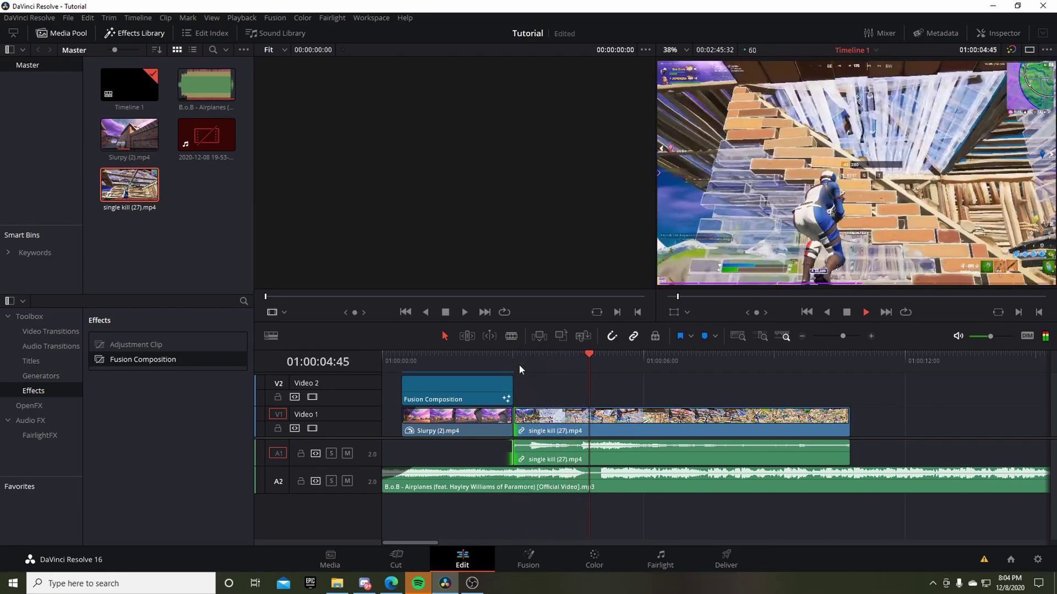
{"action": "left_click", "coordinate": [608, 362]}
{"action": "left_click", "coordinate": [602, 366]}
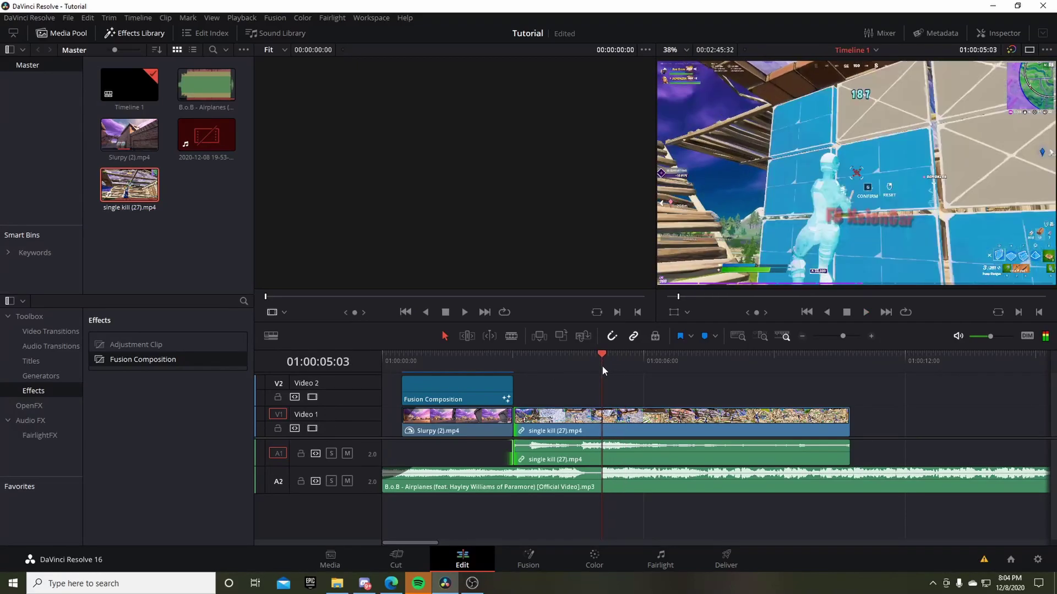
{"action": "left_click_drag", "start_coordinate": [841, 336], "coordinate": [851, 345]}
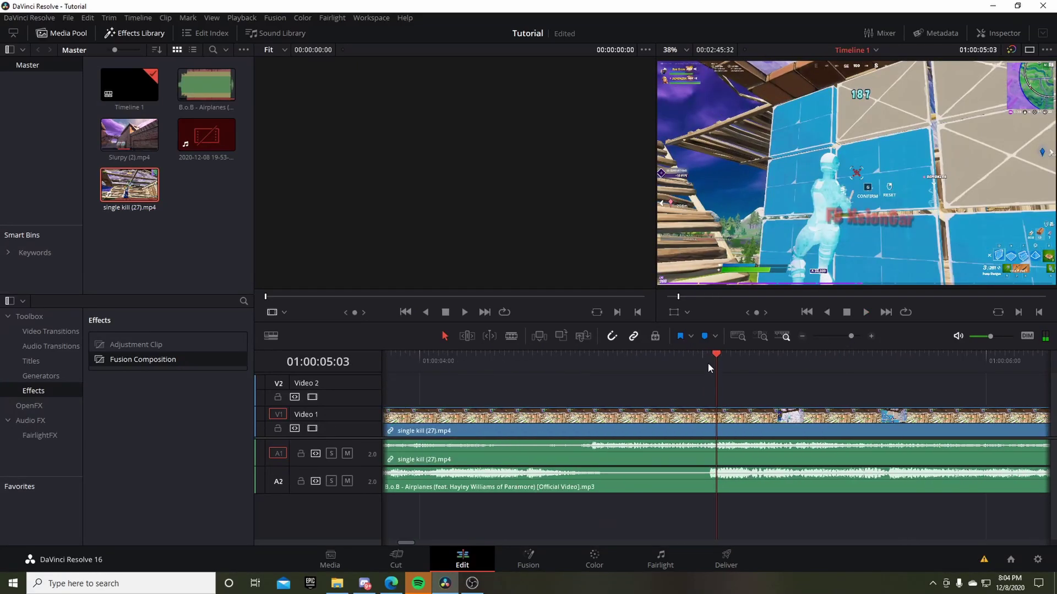
{"action": "left_click_drag", "start_coordinate": [708, 362], "coordinate": [711, 362]}
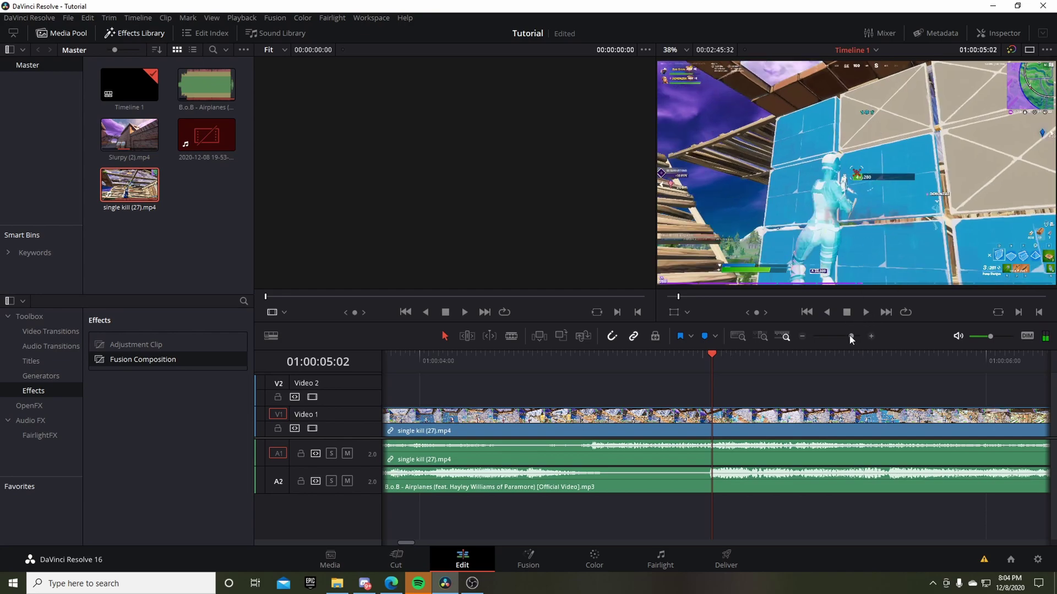
Show the retime controls on the single kill (27).mp4 clip in Video 1
{"action": "left_click_drag", "start_coordinate": [849, 335], "coordinate": [823, 365]}
{"action": "right_click", "coordinate": [785, 416]}
{"action": "left_click", "coordinate": [818, 407]}
{"action": "right_click", "coordinate": [815, 417]}
{"action": "left_click", "coordinate": [886, 257]}
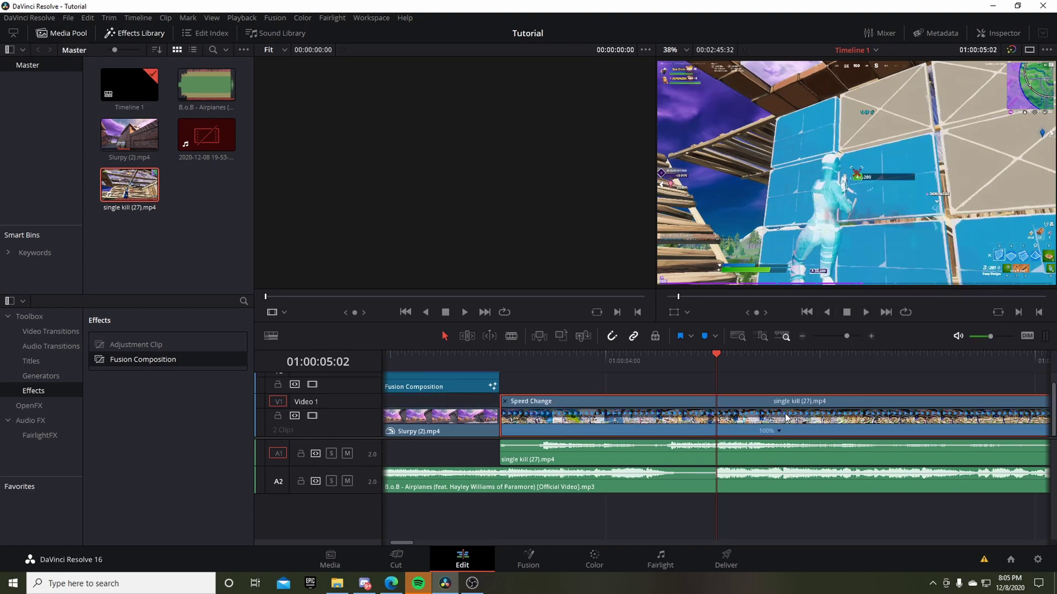
Step frame by frame around the music beat and add a speed point to the single kill (27).mp4 clip at 01:00:05:06
{"action": "key", "text": "Right"}
{"action": "key", "text": "Right"}
{"action": "key", "text": "Right"}
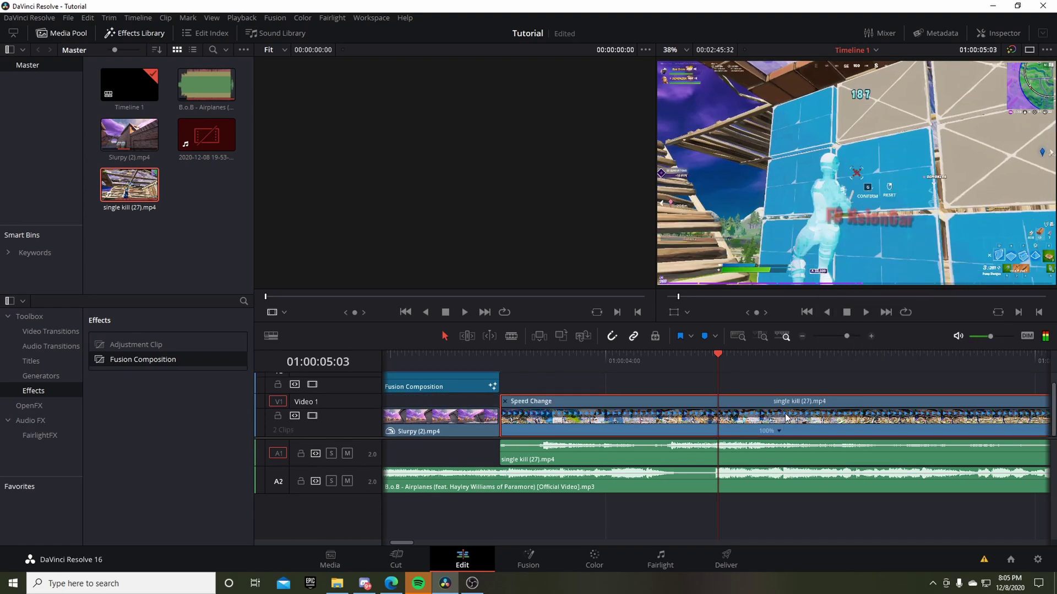
{"action": "key", "text": "Left"}
{"action": "key", "text": "Left"}
{"action": "key", "text": "Left"}
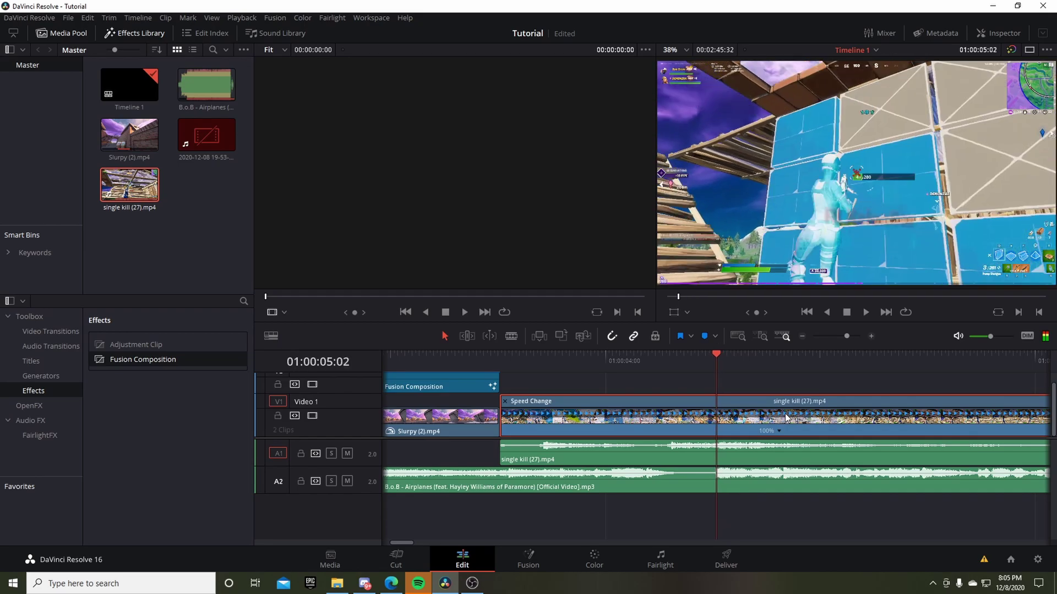
{"action": "key", "text": "Right"}
{"action": "key", "text": "Right"}
{"action": "key", "text": "Right"}
{"action": "key", "text": "Right"}
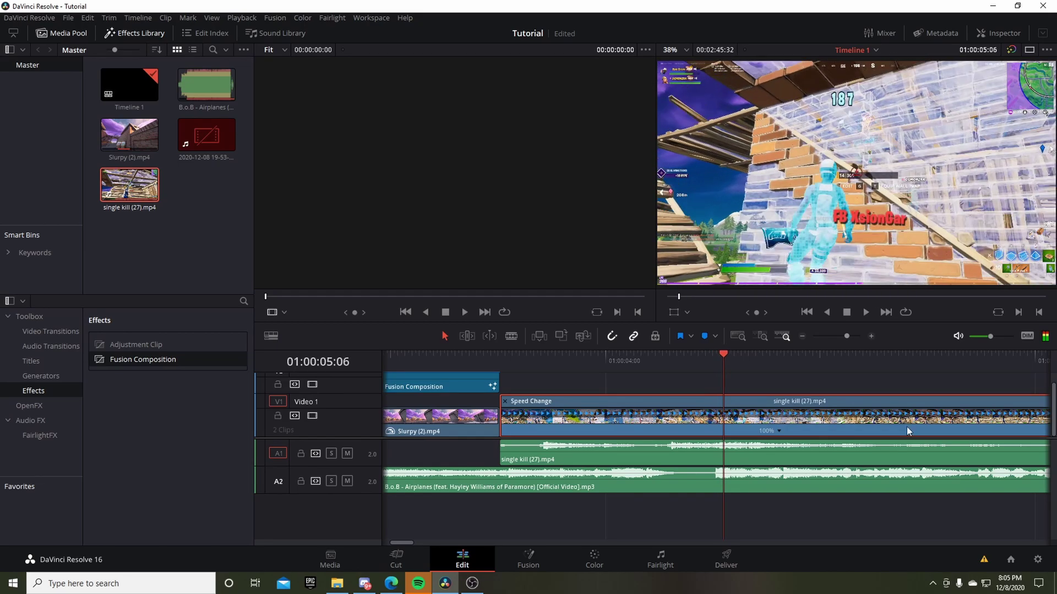
{"action": "left_click", "coordinate": [786, 427]}
{"action": "left_click", "coordinate": [793, 443]}
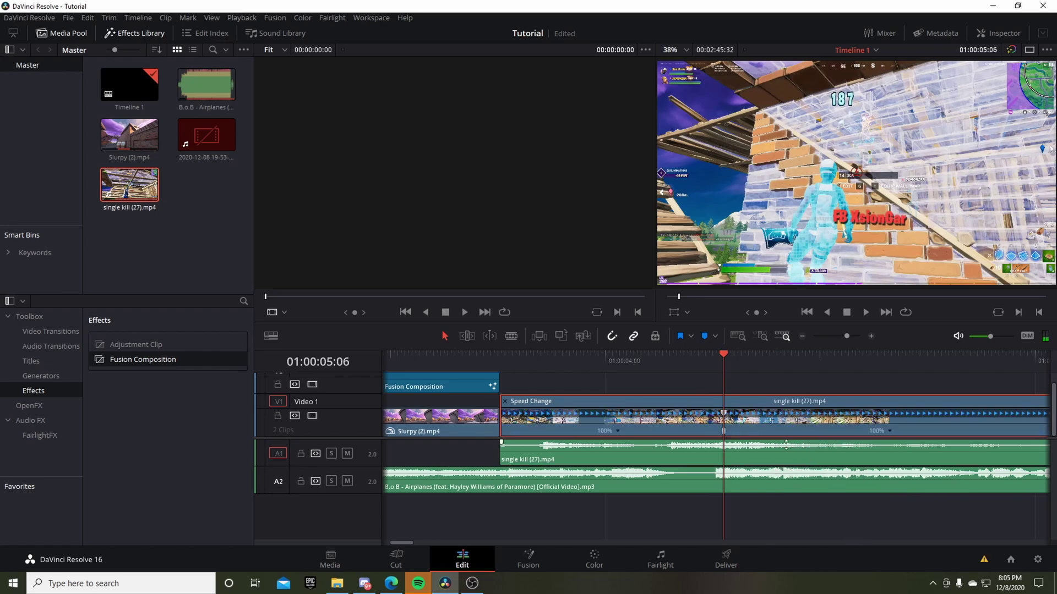
Add two more speed points to the single kill (27).mp4 clip, at 01:00:05:01 and 01:00:04:59
{"action": "key", "text": "Left"}
{"action": "key", "text": "Left"}
{"action": "key", "text": "Left"}
{"action": "key", "text": "Left"}
{"action": "key", "text": "Left"}
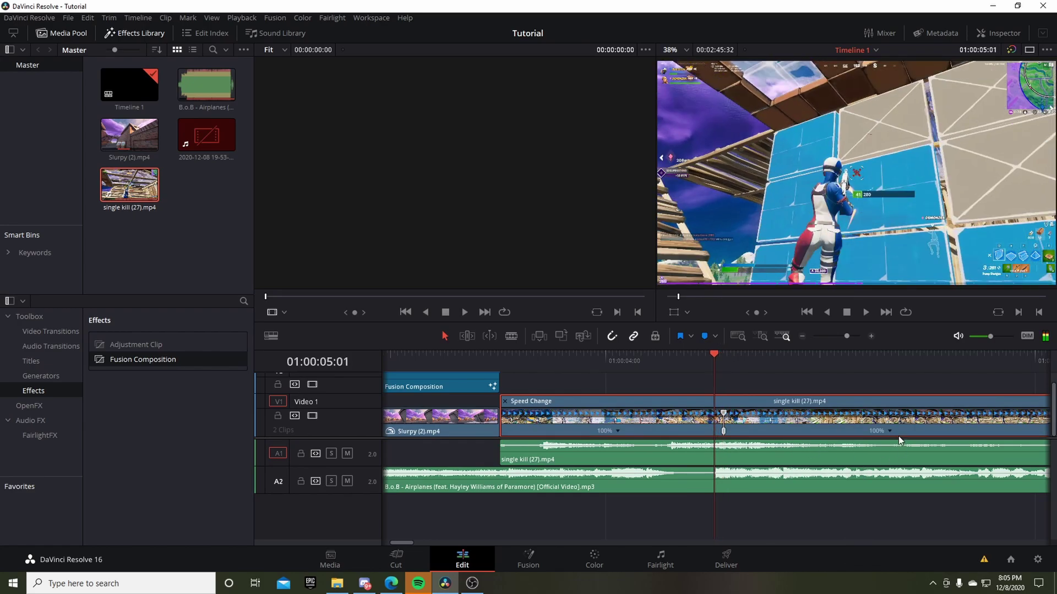
{"action": "left_click", "coordinate": [898, 435]}
{"action": "left_click", "coordinate": [890, 441]}
{"action": "key", "text": "Left"}
{"action": "key", "text": "Left"}
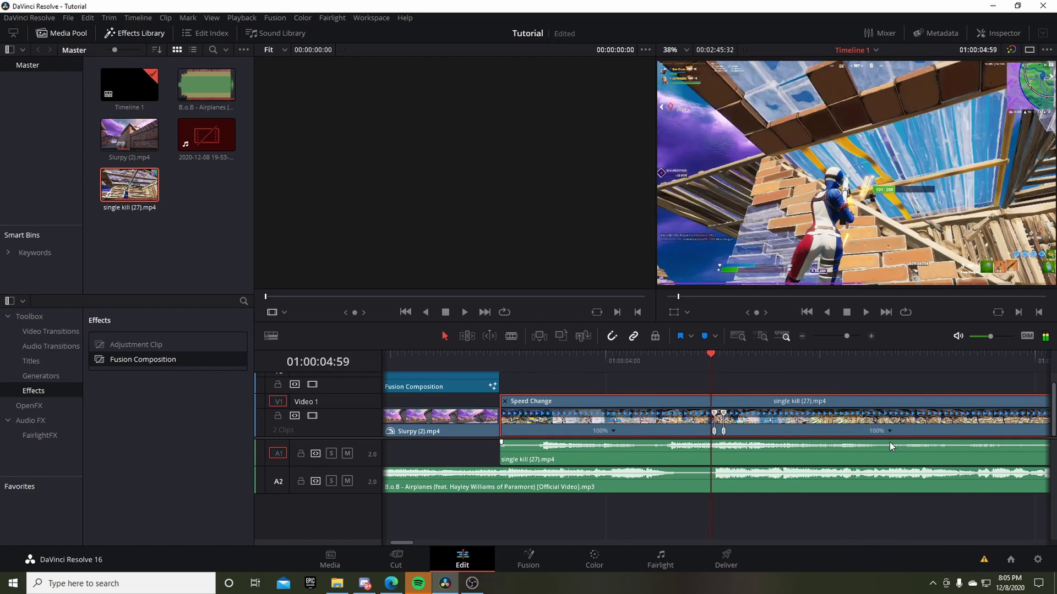
{"action": "left_click", "coordinate": [891, 432]}
{"action": "left_click", "coordinate": [900, 445]}
Slow the segment starting at 01:00:04:59 to 50% speed and speed up the short segment right after it
{"action": "left_click_drag", "start_coordinate": [847, 335], "coordinate": [858, 339]}
{"action": "left_click", "coordinate": [741, 430]}
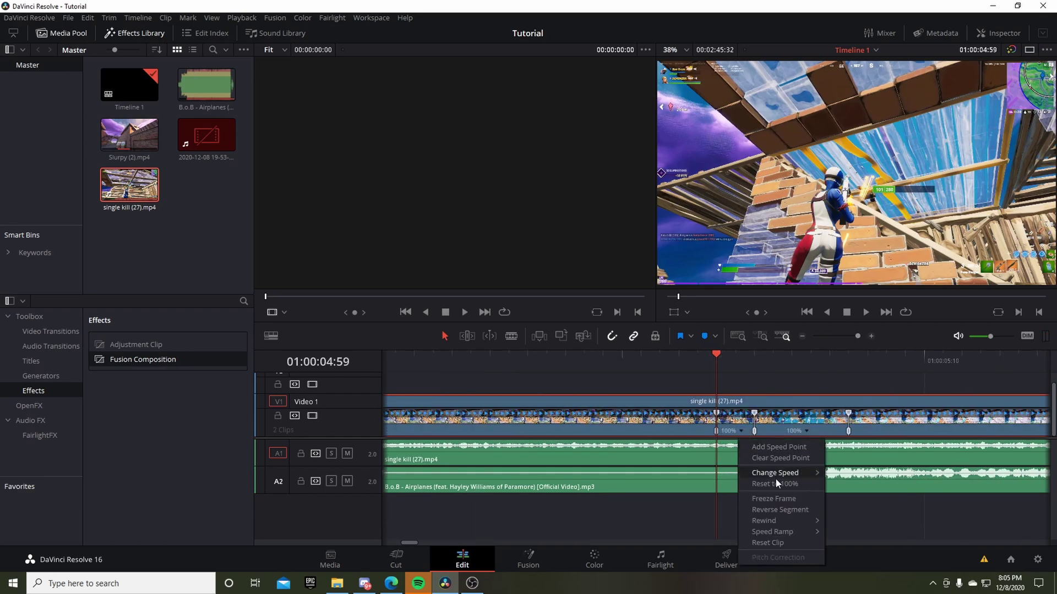
{"action": "mouse_move", "coordinate": [800, 474]}
{"action": "left_click", "coordinate": [846, 498]}
{"action": "left_click", "coordinate": [844, 430]}
{"action": "mouse_move", "coordinate": [873, 471]}
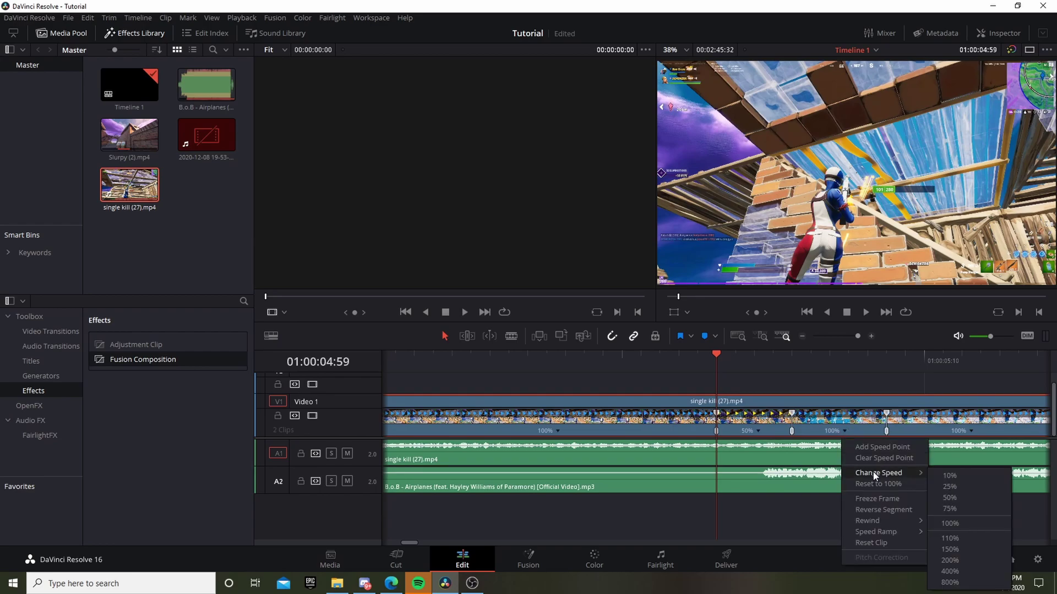
{"action": "left_click", "coordinate": [961, 564]}
Add a speed point at 01:00:05:19, slow the segment before it to 50%, and move its end point out until the segment reads 62%
{"action": "left_click_drag", "start_coordinate": [857, 336], "coordinate": [852, 336]}
{"action": "left_click", "coordinate": [831, 360]}
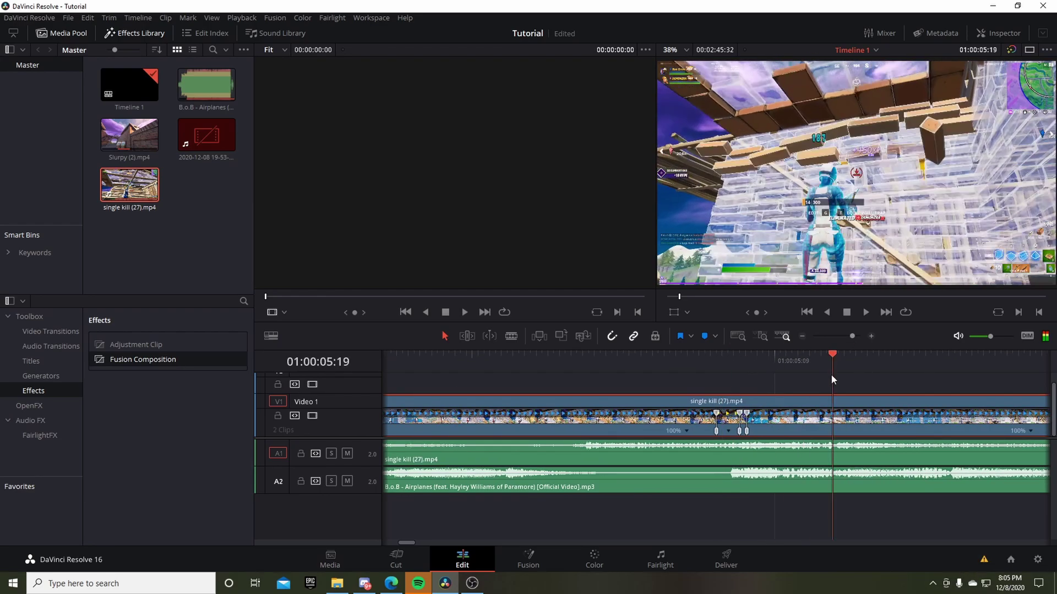
{"action": "left_click", "coordinate": [688, 431]}
{"action": "left_click", "coordinate": [713, 519]}
{"action": "left_click", "coordinate": [795, 431]}
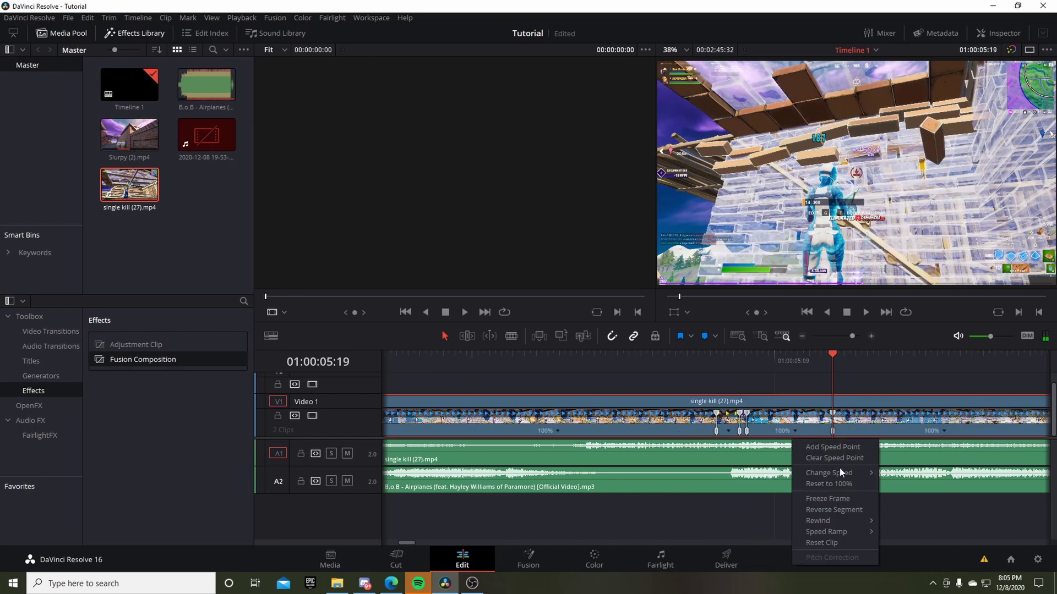
{"action": "mouse_move", "coordinate": [842, 474]}
{"action": "left_click", "coordinate": [926, 496]}
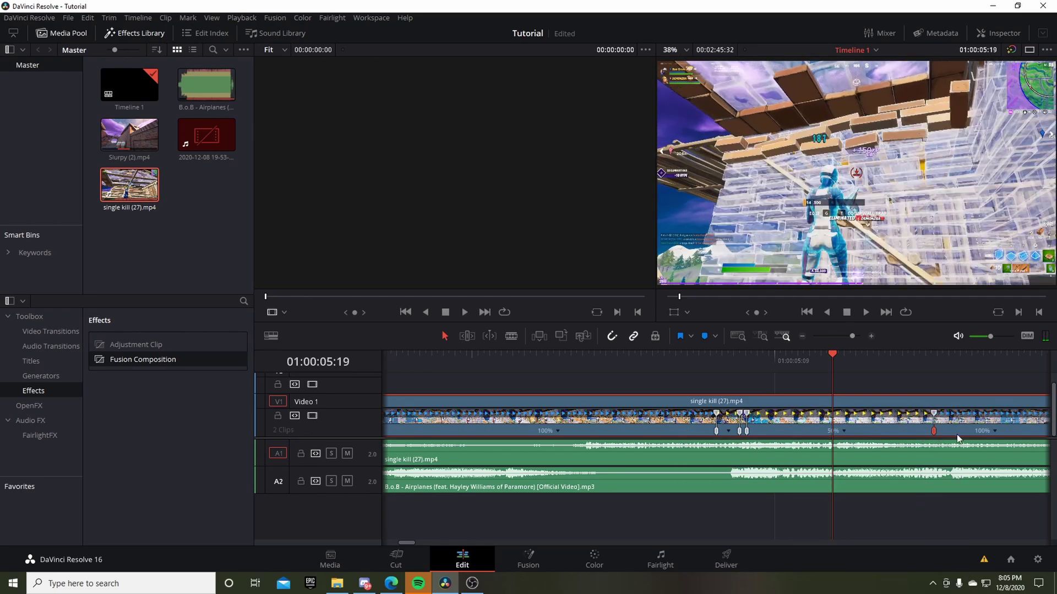
{"action": "mouse_move", "coordinate": [1018, 416]}
{"action": "left_mouse_down"}
{"action": "mouse_move", "coordinate": [965, 417]}
{"action": "mouse_move", "coordinate": [1008, 434]}
{"action": "left_mouse_up"}
Play back the retimed section of the single kill (27).mp4 clip against the music beat
{"action": "left_click_drag", "start_coordinate": [830, 357], "coordinate": [533, 356]}
{"action": "key", "text": "space"}
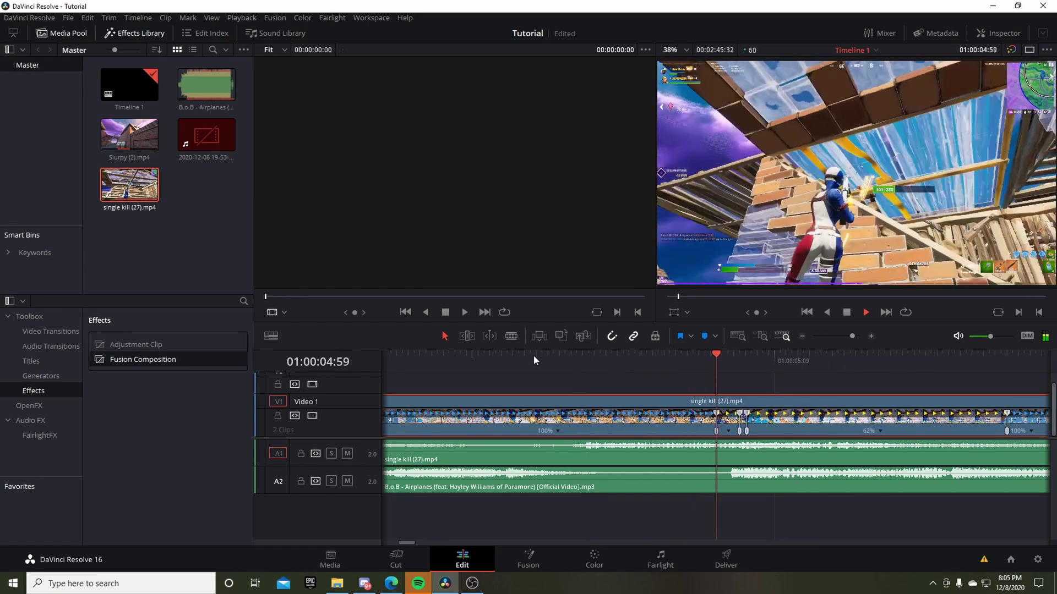
{"action": "left_click_drag", "start_coordinate": [716, 357], "coordinate": [588, 357]}
{"action": "key", "text": "space"}
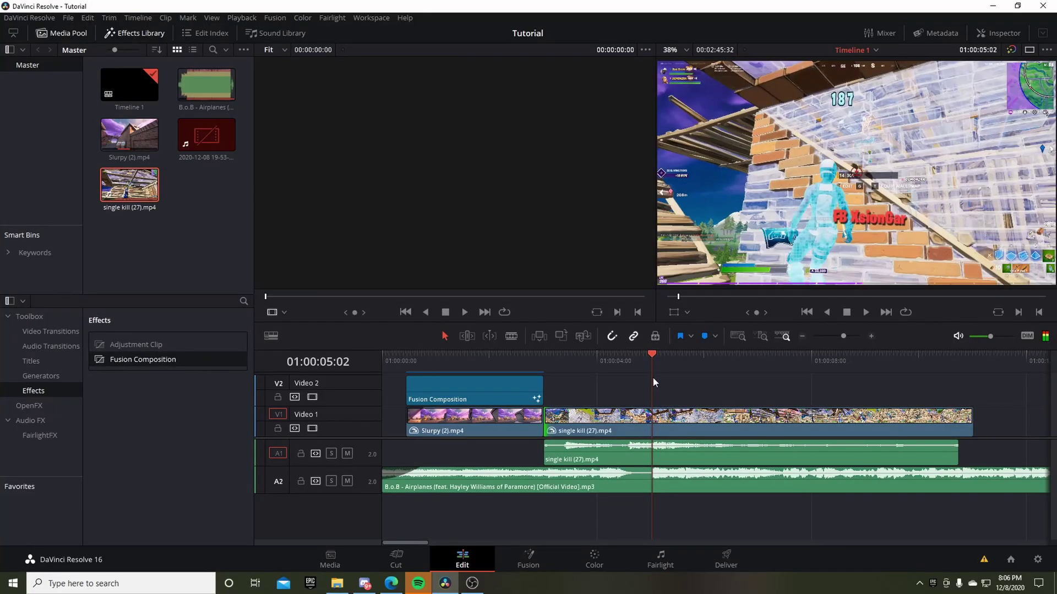
Open the single kill (27).mp4 clip in Fusion and insert an S_BlurMoCurves node after MediaIn1
{"action": "left_click", "coordinate": [533, 560]}
{"action": "key", "text": "shift+space"}
{"action": "type", "text": "s_"}
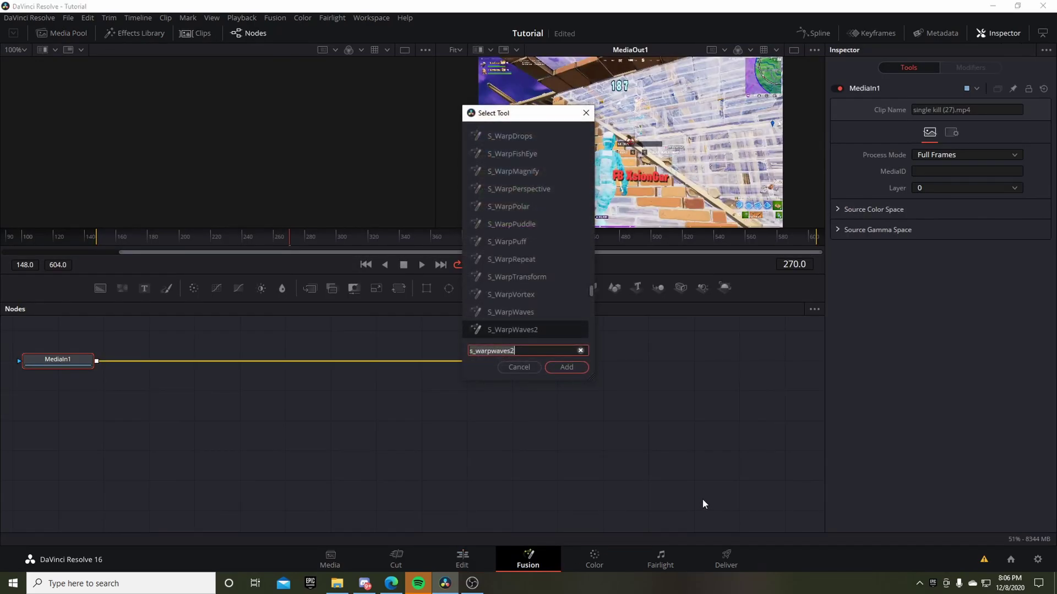
{"action": "type", "text": "blurmo"}
{"action": "key", "text": "Return"}
{"action": "key", "text": "shift+space"}
{"action": "key", "text": "Return"}
Keyframe S_BlurMoCurves1's Z Dist at 1.0 and Shift Y at 0.0 on frames 270 and 262, and set Wrap Y to Reflect
{"action": "left_click", "coordinate": [1037, 242]}
{"action": "left_click", "coordinate": [1037, 290]}
{"action": "left_click", "coordinate": [935, 389]}
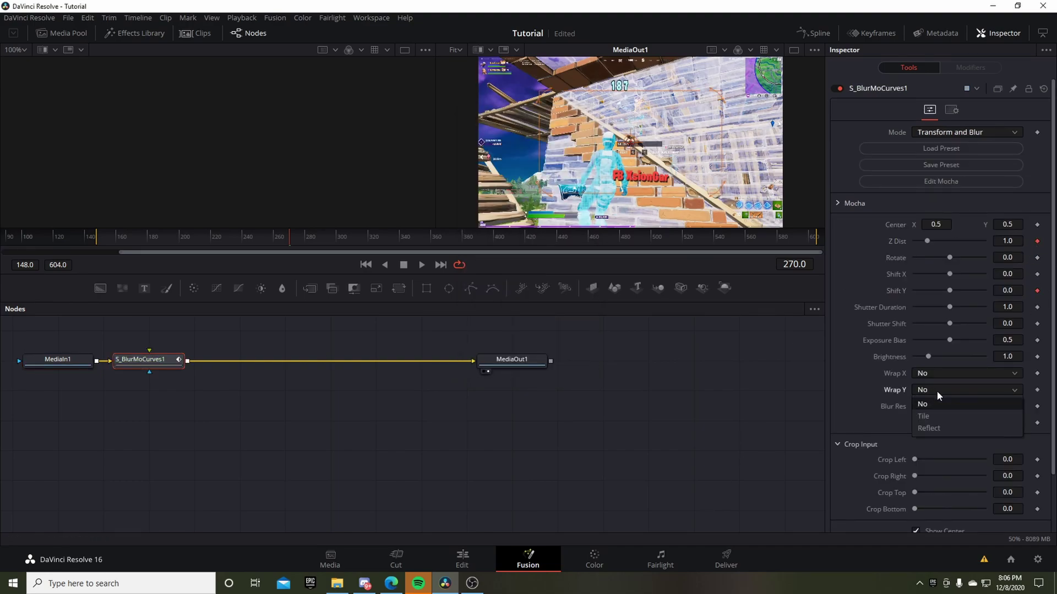
{"action": "left_click", "coordinate": [957, 424]}
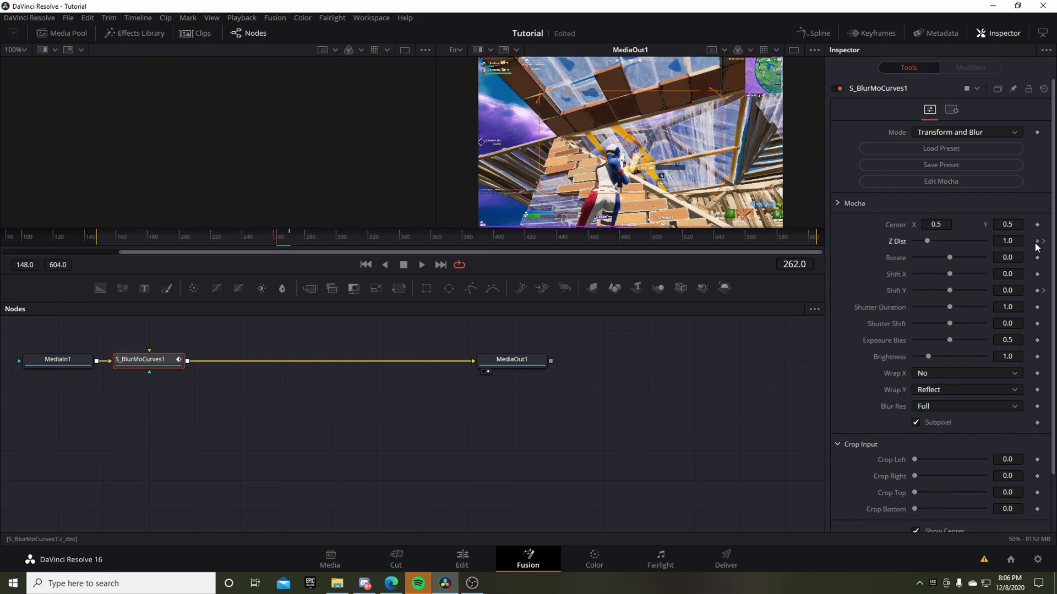
{"action": "left_click", "coordinate": [1043, 291]}
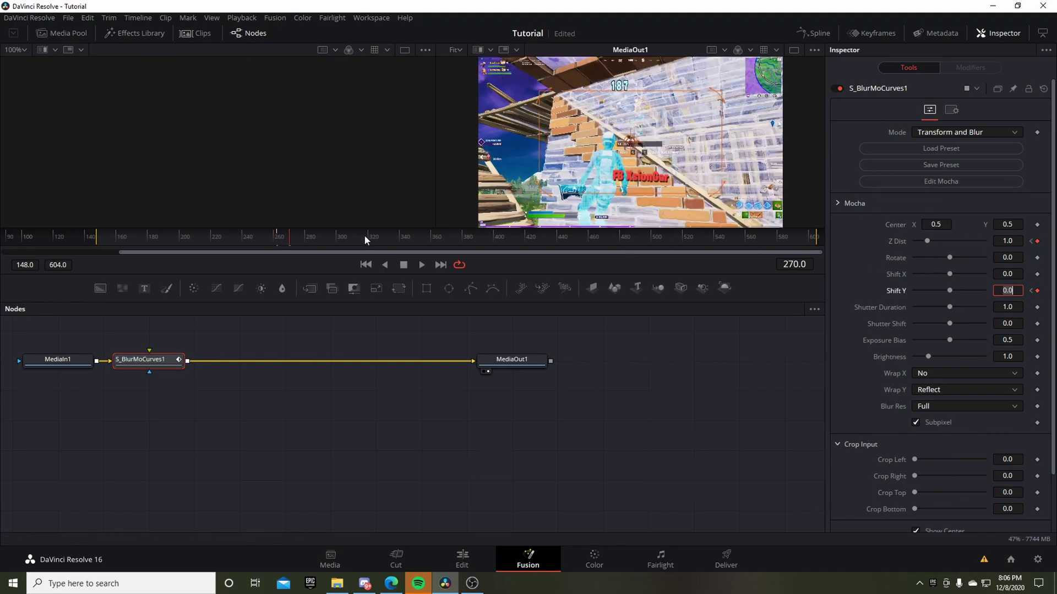
Add Z Dist and Shift Y keyframes near frame 300, and set Z Dist to 0.928 and Shift Y to -0.026 at frame 270
{"action": "left_click_drag", "start_coordinate": [319, 240], "coordinate": [340, 240]}
{"action": "left_click", "coordinate": [1038, 291]}
{"action": "left_click", "coordinate": [1037, 241]}
{"action": "key", "text": "["}
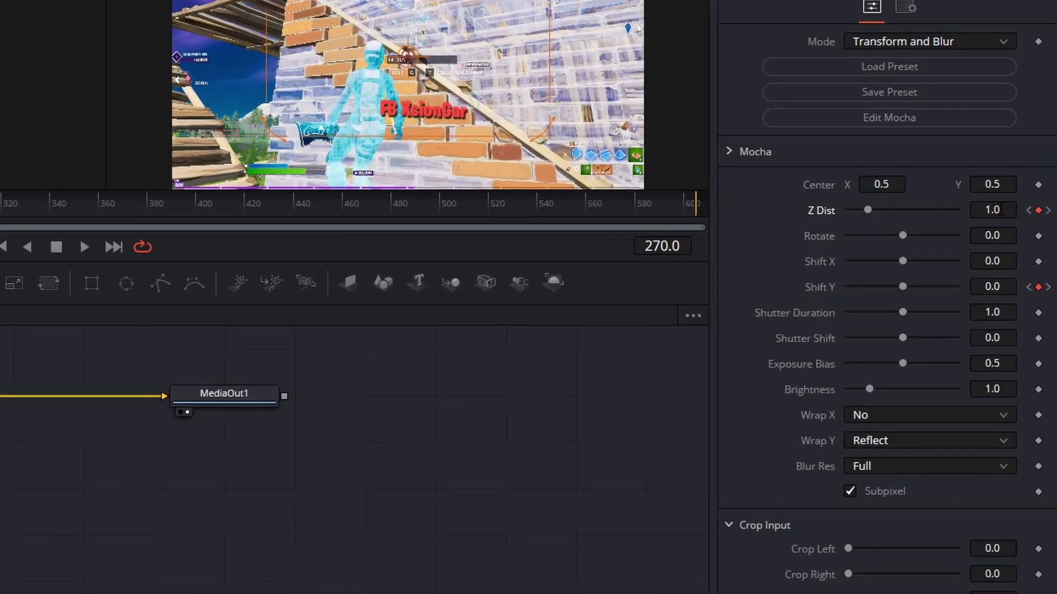
{"action": "left_click_drag", "start_coordinate": [927, 241], "coordinate": [928, 241]}
{"action": "mouse_move", "coordinate": [992, 210]}
{"action": "left_mouse_down"}
{"action": "mouse_move", "coordinate": [938, 209]}
{"action": "mouse_move", "coordinate": [979, 210]}
{"action": "left_mouse_up"}
{"action": "left_click_drag", "start_coordinate": [1007, 288], "coordinate": [993, 287]}
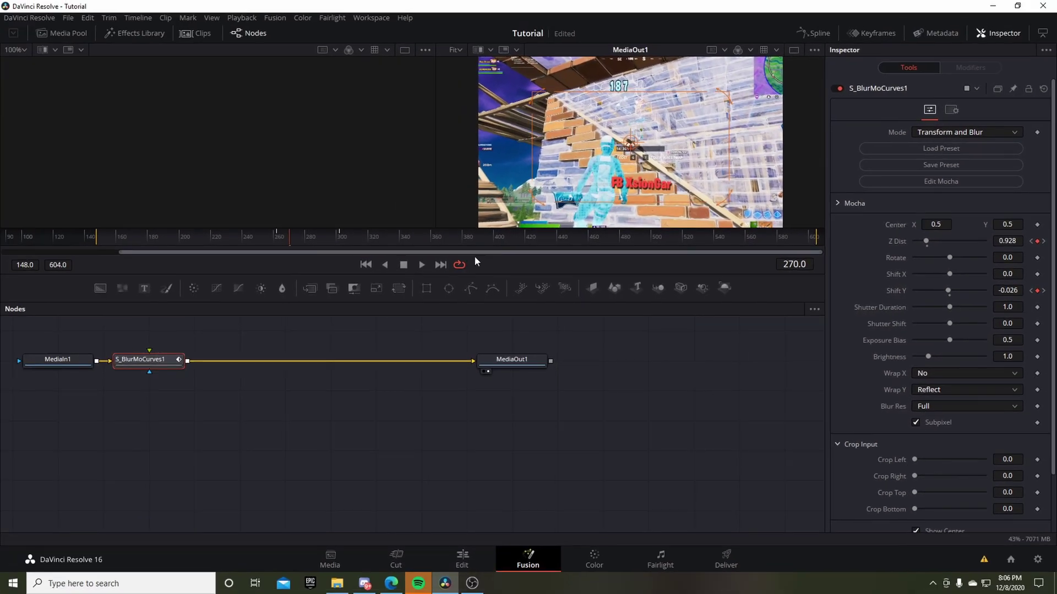
Play back the camera bump animation in Fusion and replay it several times on the Edit timeline
{"action": "key", "text": "space"}
{"action": "left_click", "coordinate": [277, 241]}
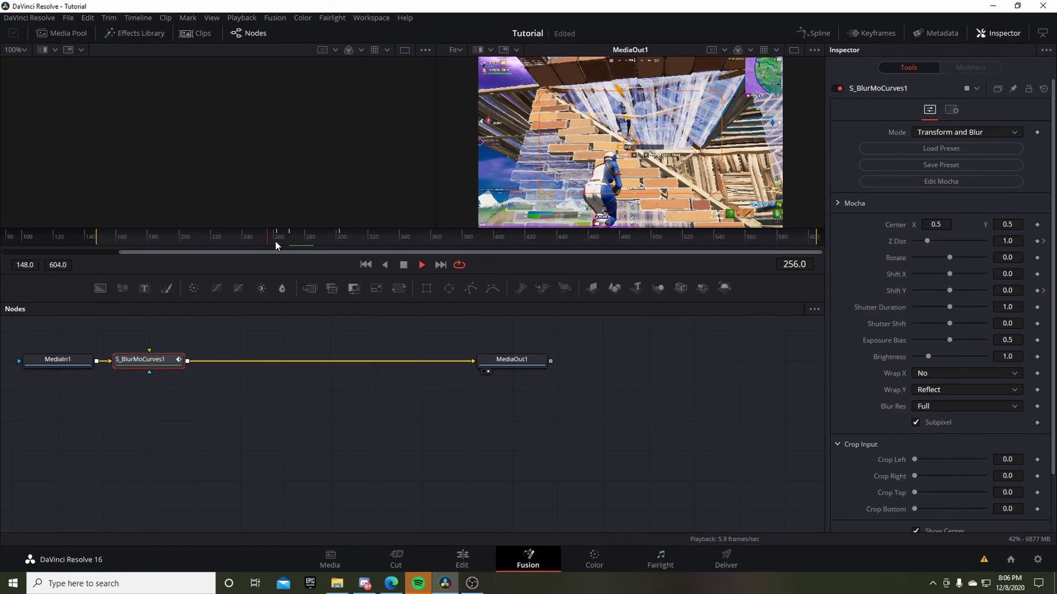
{"action": "left_click", "coordinate": [462, 559]}
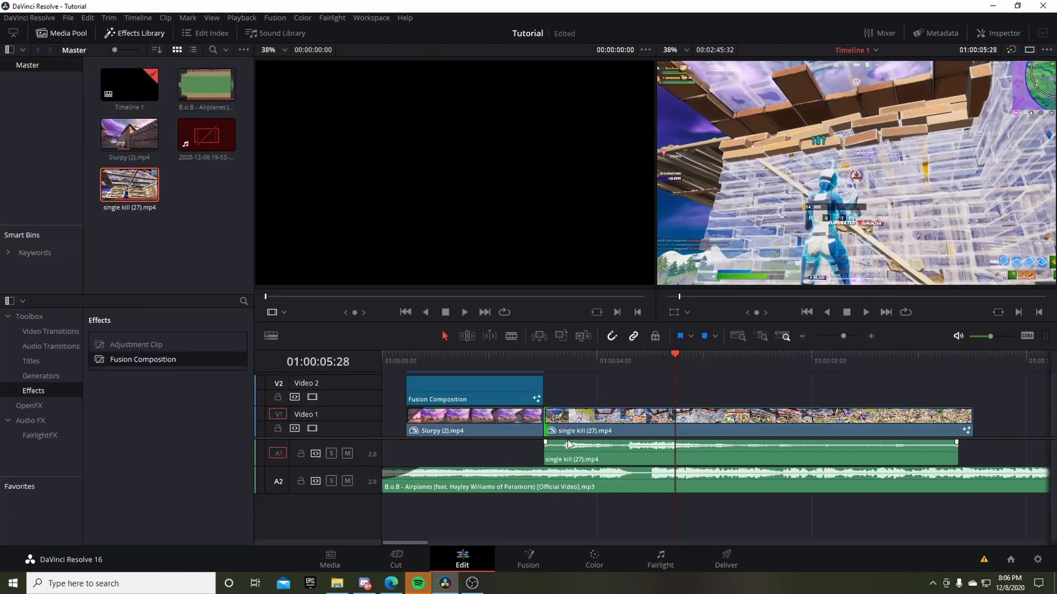
{"action": "key", "text": "space"}
{"action": "left_click", "coordinate": [635, 364]}
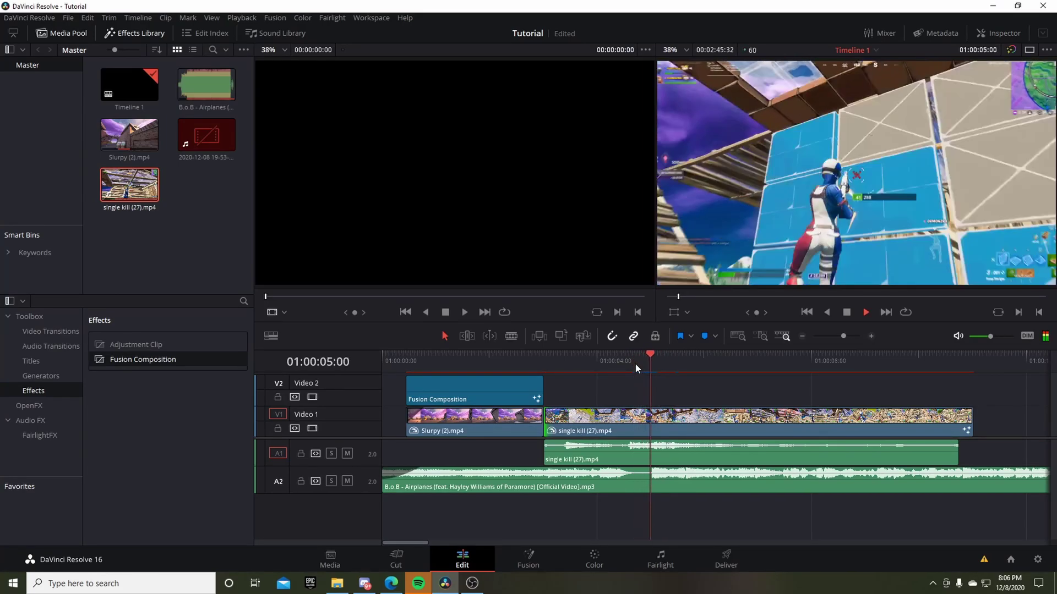
{"action": "left_click", "coordinate": [635, 363]}
{"action": "left_click", "coordinate": [635, 363]}
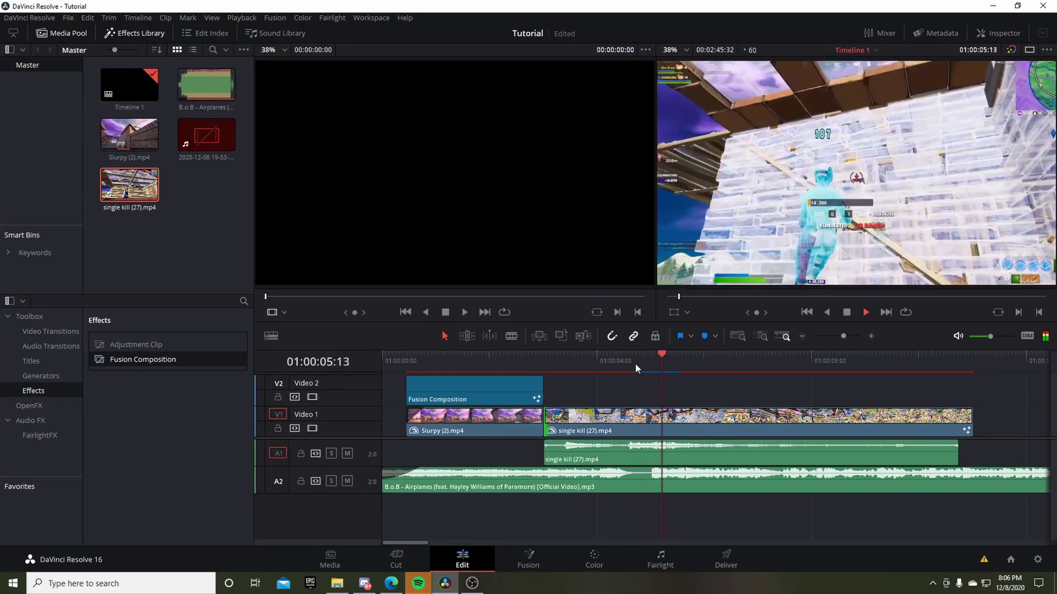
{"action": "left_click", "coordinate": [635, 363]}
{"action": "left_click", "coordinate": [636, 363]}
{"action": "left_click", "coordinate": [635, 363]}
{"action": "left_click", "coordinate": [635, 363]}
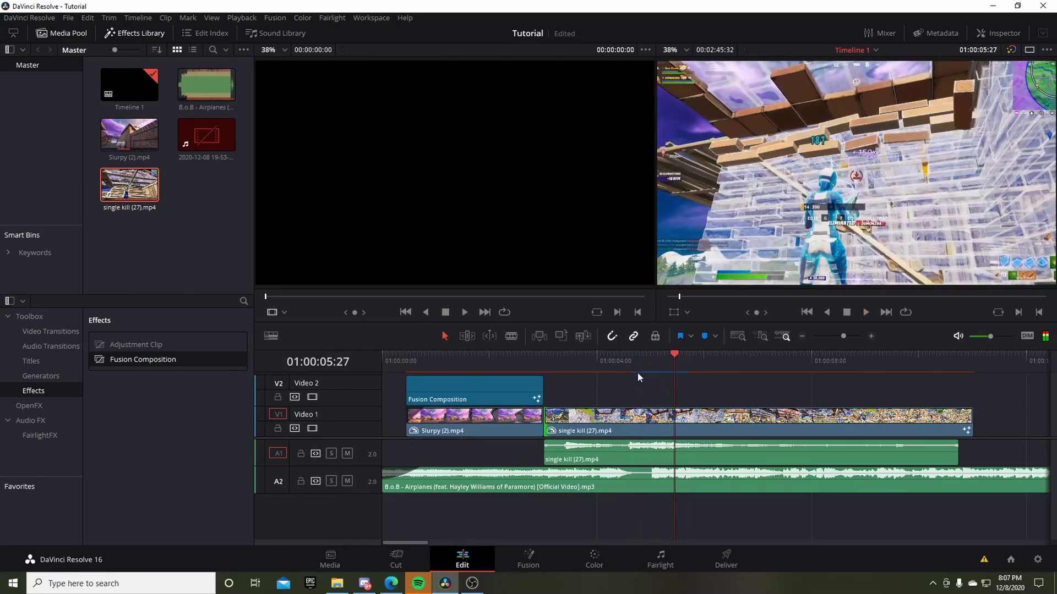
Set S_BlurMoCurves1's Shutter Duration to 2.0 in Fusion and go to frame 270
{"action": "left_click", "coordinate": [536, 561]}
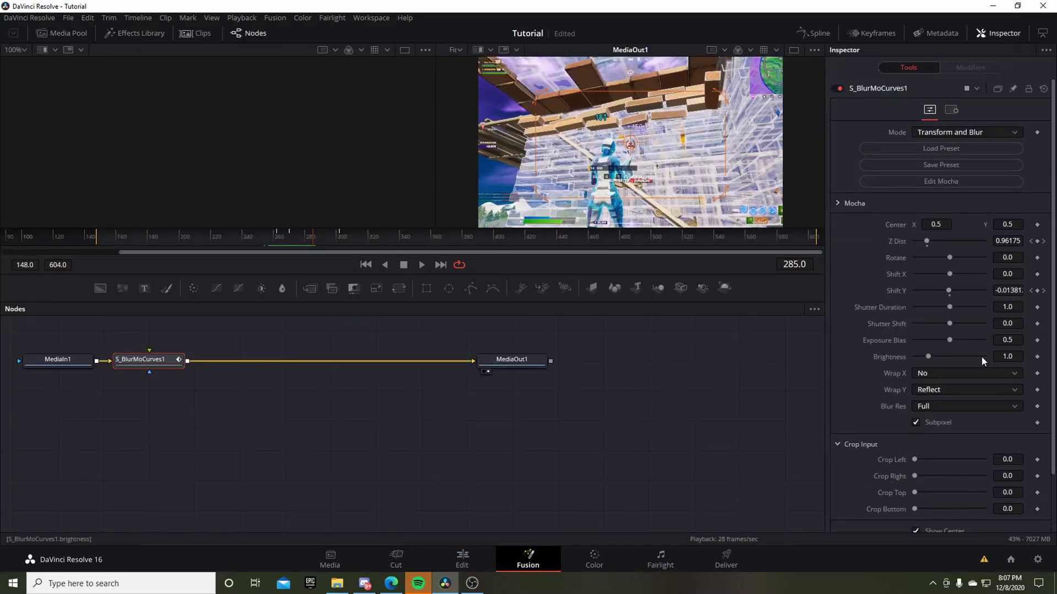
{"action": "left_click_drag", "start_coordinate": [951, 308], "coordinate": [985, 307]}
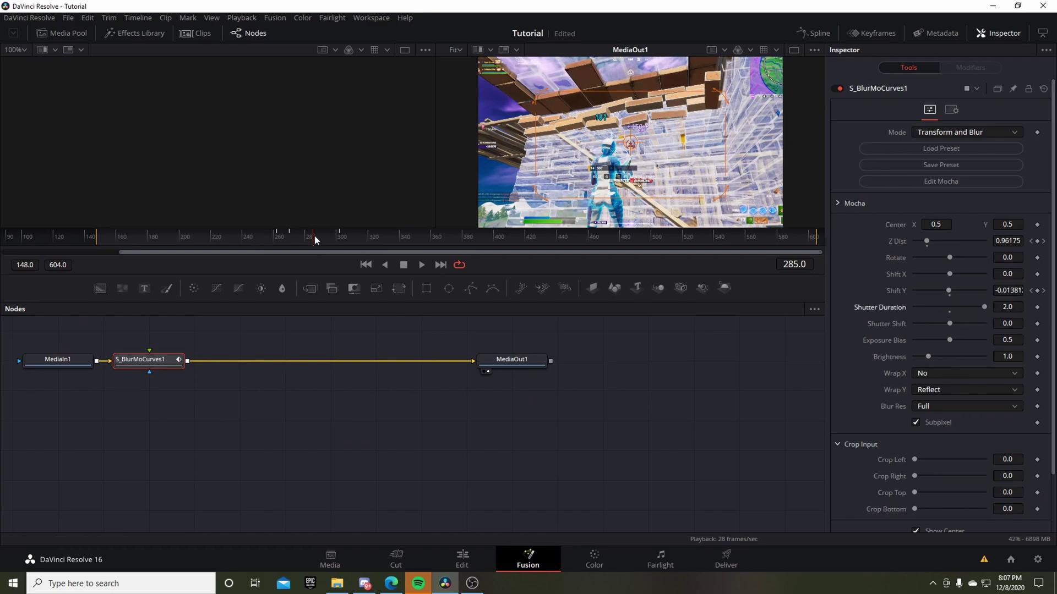
{"action": "left_click_drag", "start_coordinate": [313, 235], "coordinate": [291, 243]}
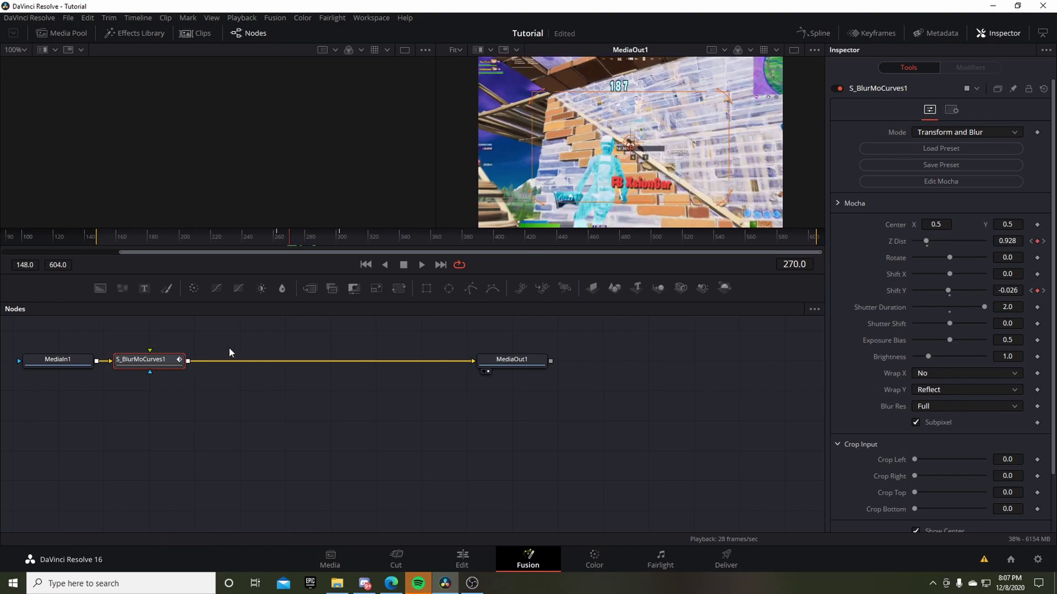
Insert an S_Flicker node after S_BlurMoCurves1 and set its Rand Freq to 60
{"action": "key", "text": "shift+space"}
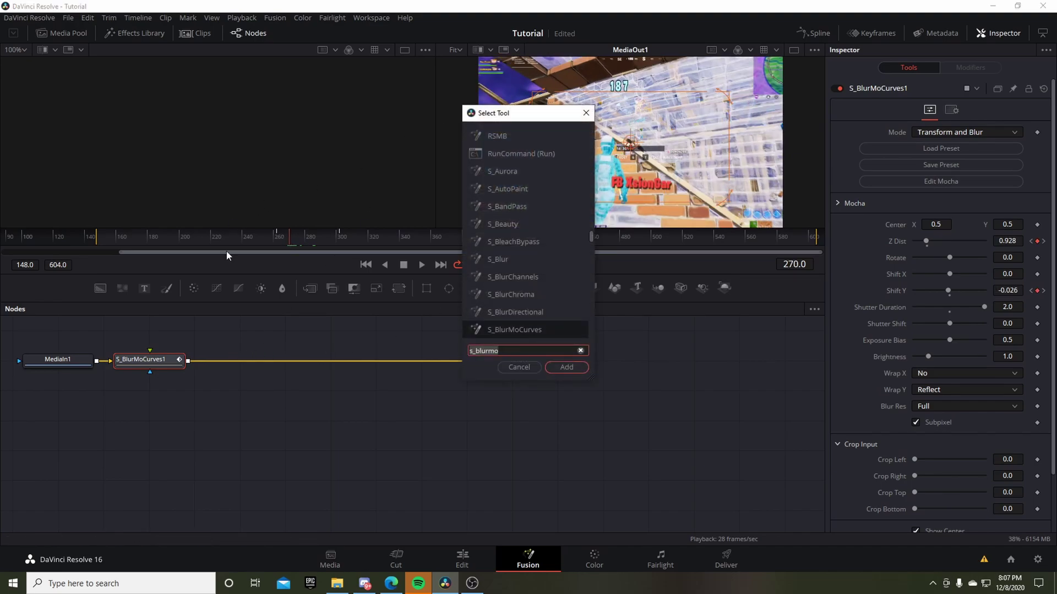
{"action": "type", "text": "s_flick"}
{"action": "key", "text": "Return"}
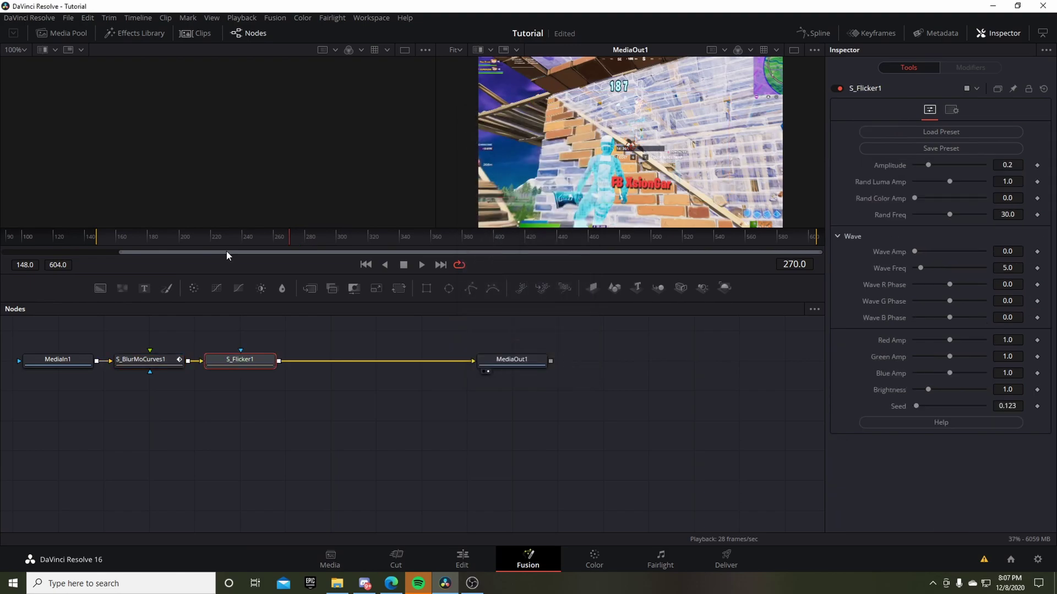
{"action": "left_click", "coordinate": [1018, 216]}
{"action": "type", "text": "60"}
{"action": "key", "text": "Tab"}
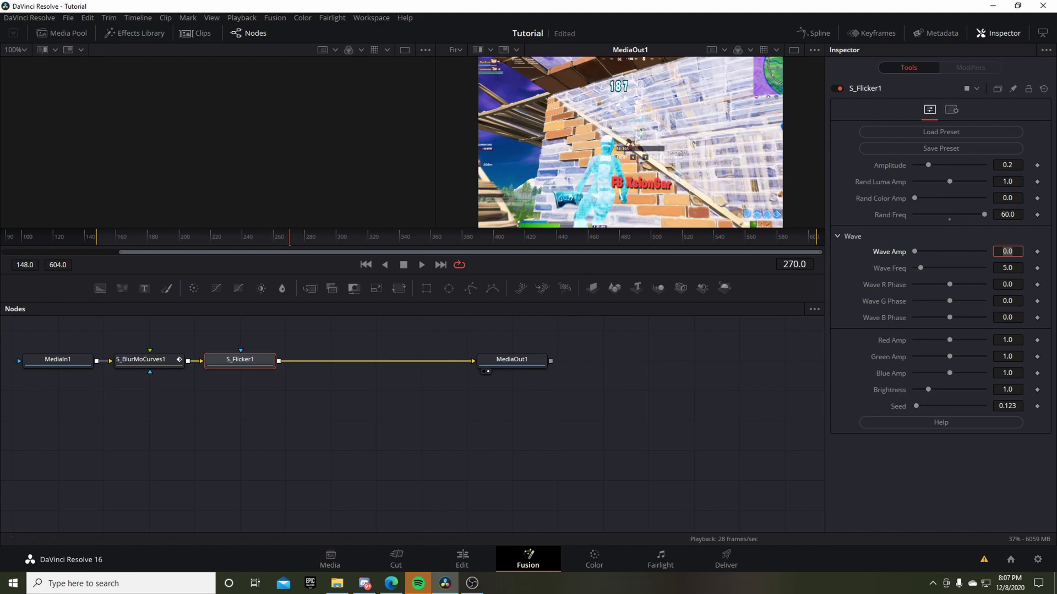
Keyframe S_Flicker1's Amplitude at 0.0 on frame 269 and 0.184 on frame 270, with a fade-out keyframe at frame 333
{"action": "left_click", "coordinate": [1037, 165]}
{"action": "key", "text": "Left"}
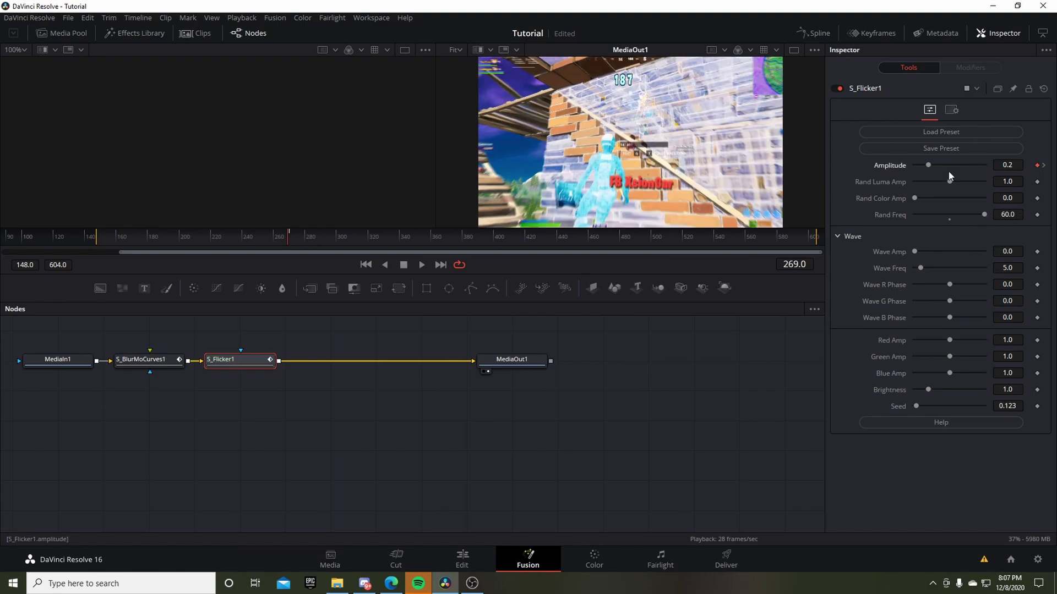
{"action": "left_click_drag", "start_coordinate": [933, 166], "coordinate": [915, 165]}
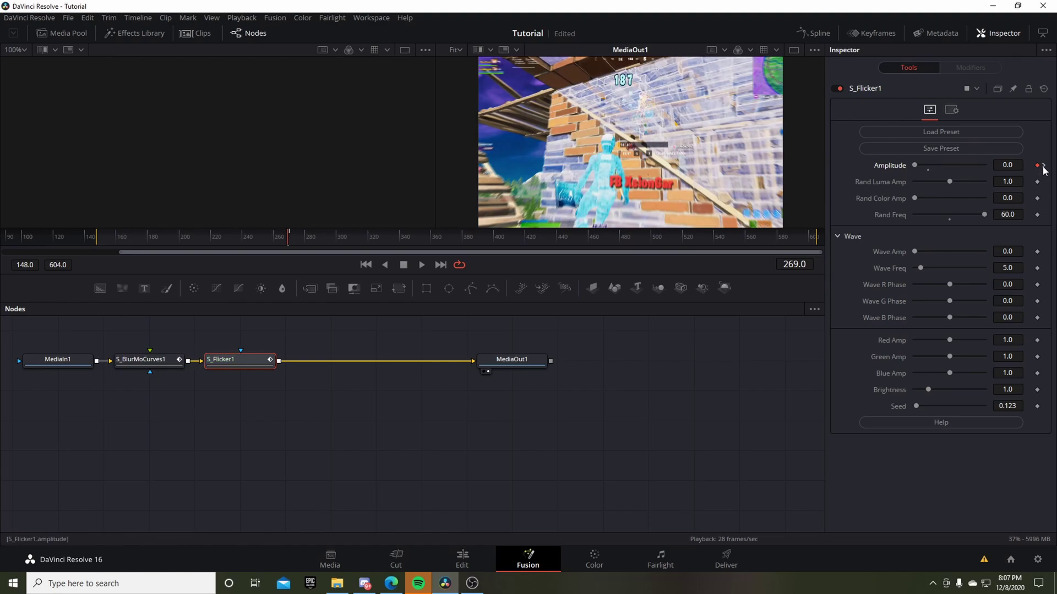
{"action": "left_click", "coordinate": [1043, 166]}
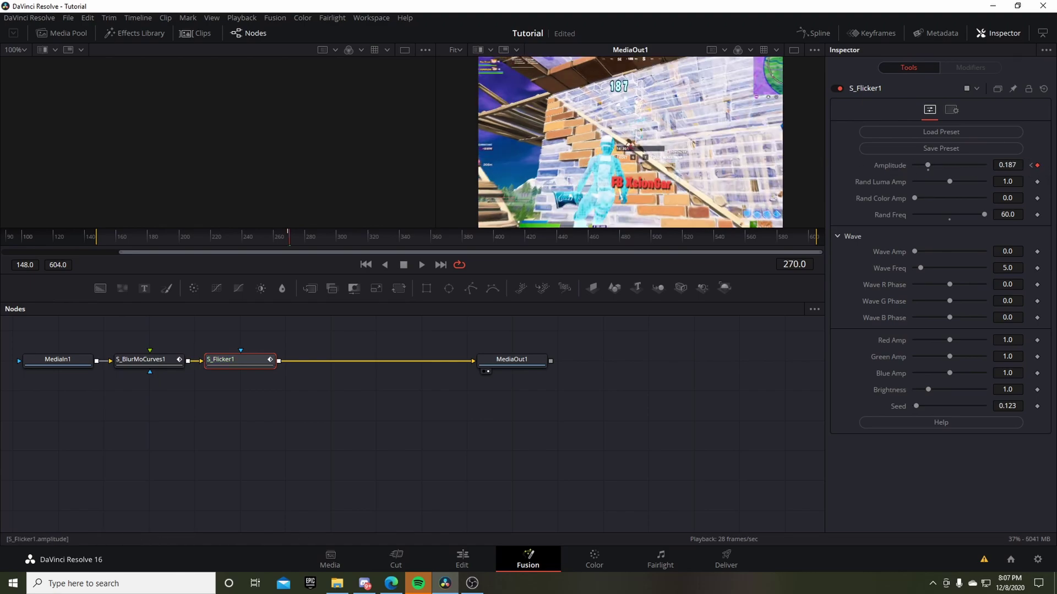
{"action": "left_click_drag", "start_coordinate": [927, 165], "coordinate": [927, 165]}
{"action": "left_click_drag", "start_coordinate": [315, 247], "coordinate": [365, 243]}
{"action": "left_click_drag", "start_coordinate": [432, 251], "coordinate": [389, 259]}
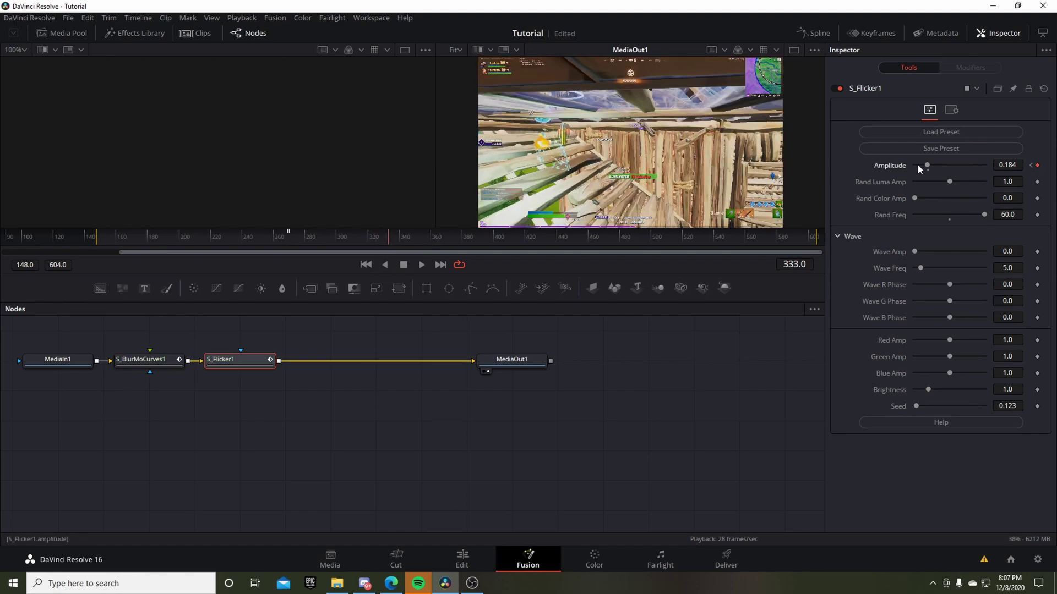
Play back the flicker and motion blur effects around the beat on the Edit timeline
{"action": "left_click", "coordinate": [462, 559]}
{"action": "left_click", "coordinate": [686, 361]}
{"action": "key", "text": "space"}
{"action": "left_click", "coordinate": [625, 369]}
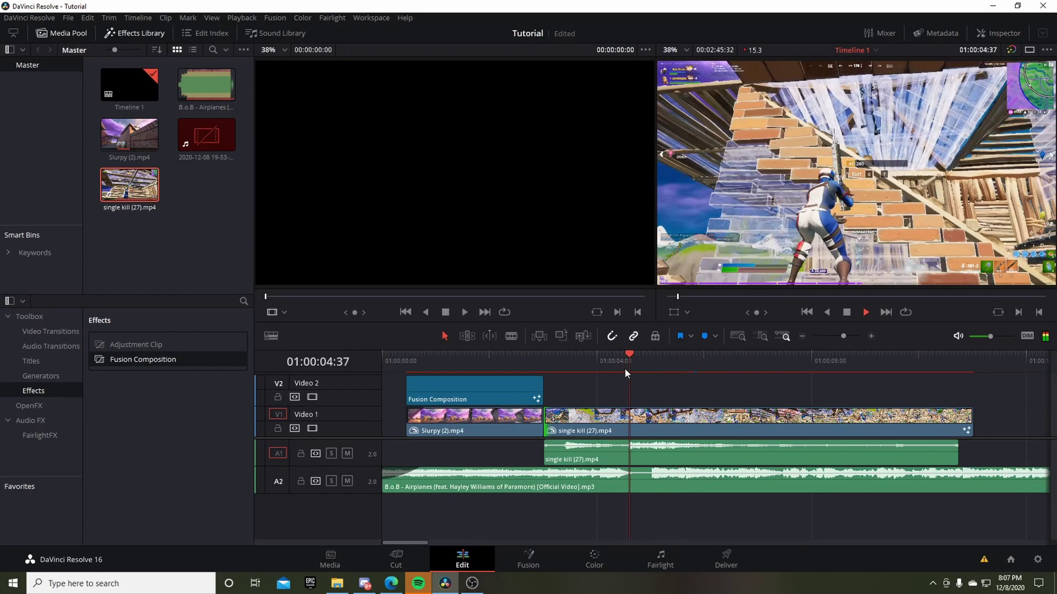
{"action": "left_click", "coordinate": [624, 370]}
{"action": "left_click", "coordinate": [636, 369]}
{"action": "key", "text": "space"}
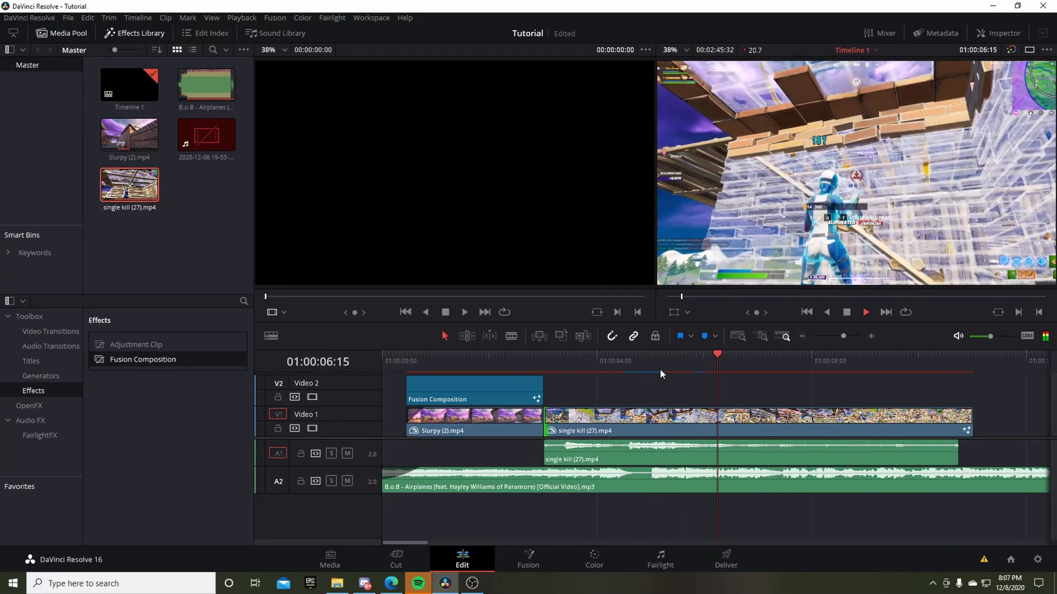
{"action": "left_click", "coordinate": [659, 369]}
Insert an S_Shake node after S_Flicker1 in Fusion and load its Shake preset
{"action": "left_click", "coordinate": [623, 372]}
{"action": "key", "text": "shift+5"}
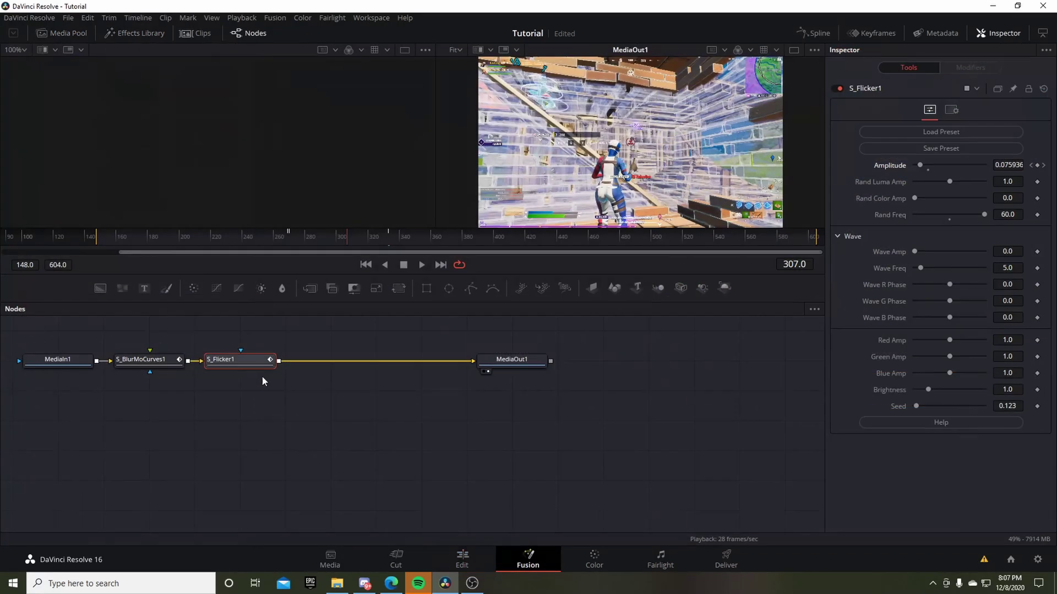
{"action": "key", "text": "shift+space"}
{"action": "type", "text": "s"}
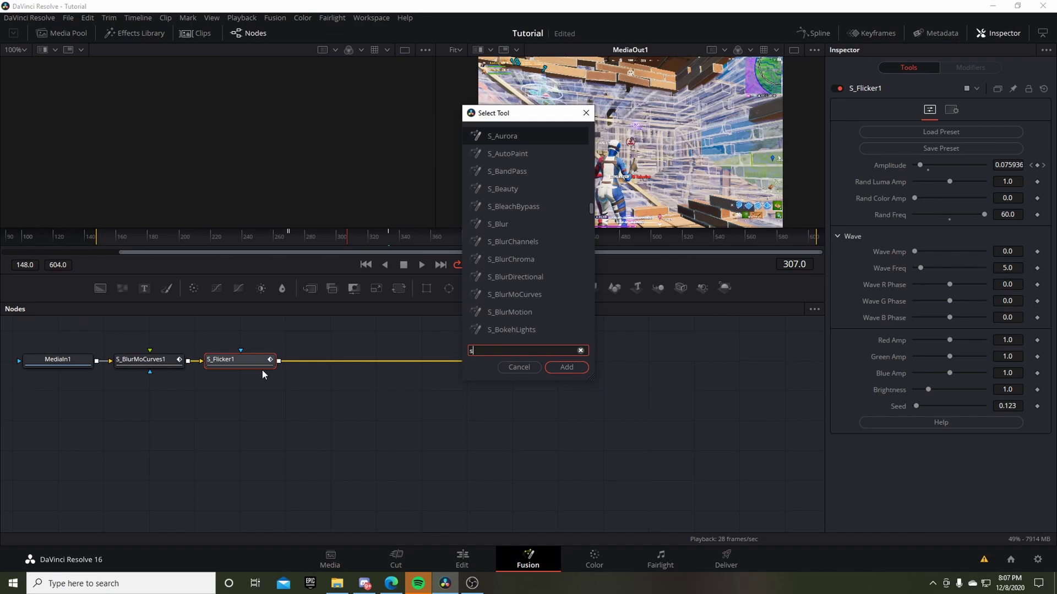
{"action": "type", "text": "_ahk"}
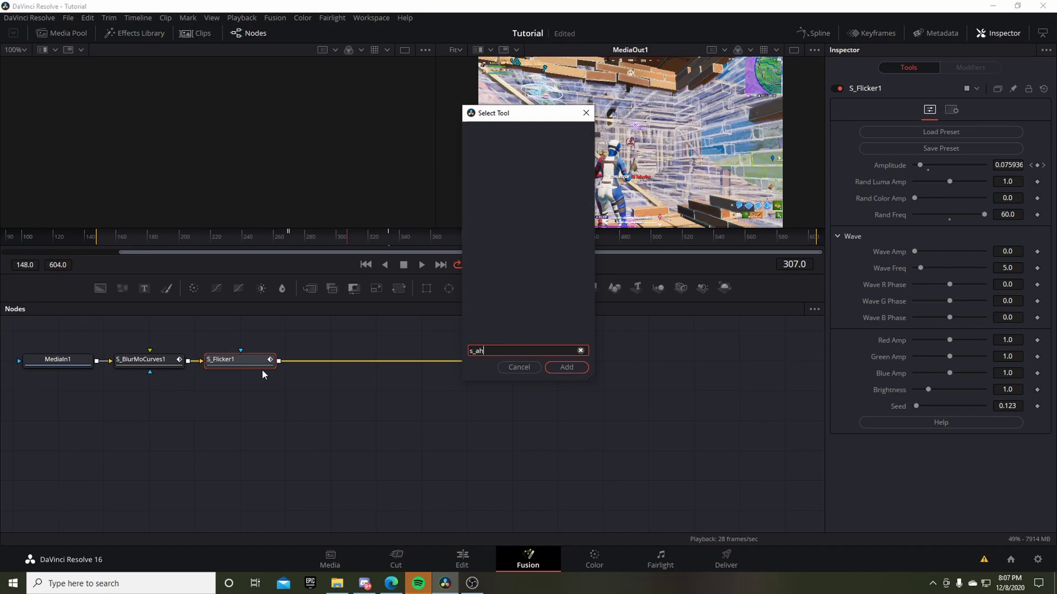
{"action": "key", "text": "BackSpace"}
{"action": "key", "text": "BackSpace"}
{"action": "key", "text": "BackSpace"}
{"action": "type", "text": "shake"}
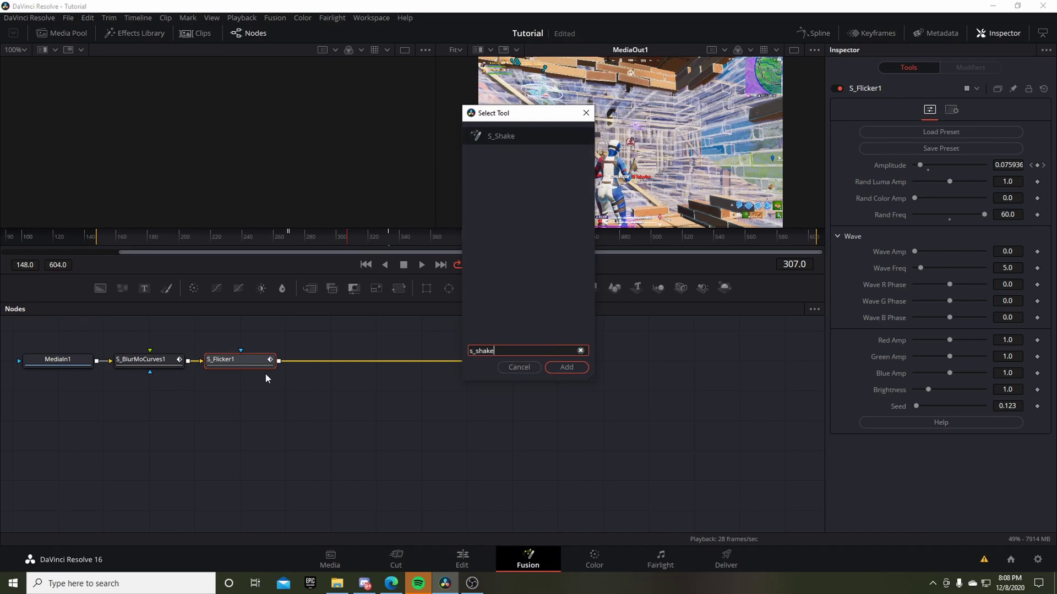
{"action": "key", "text": "Return"}
{"action": "left_click", "coordinate": [913, 148]}
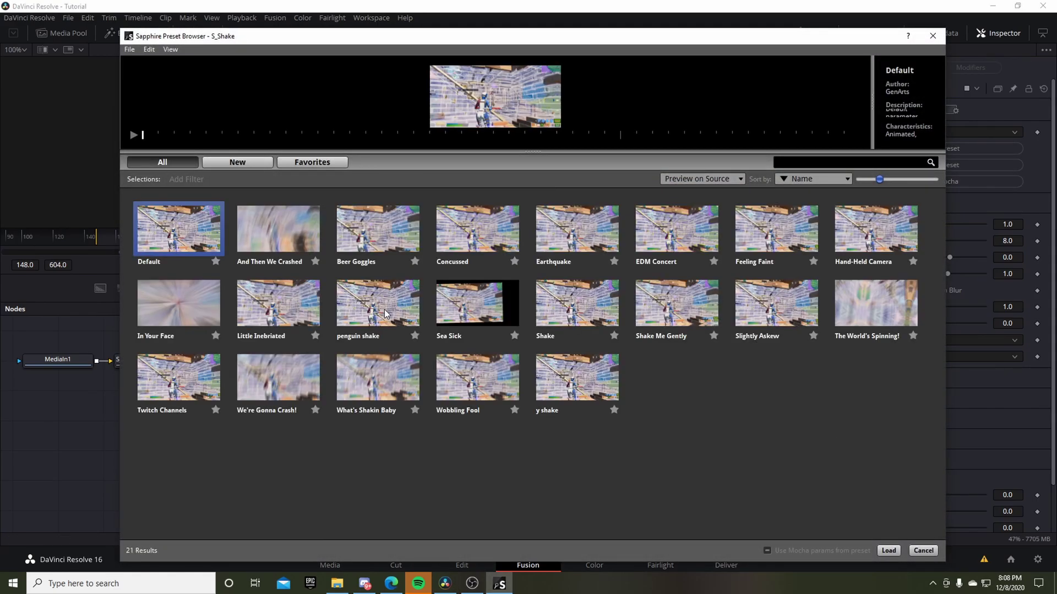
{"action": "double_click", "coordinate": [547, 299]}
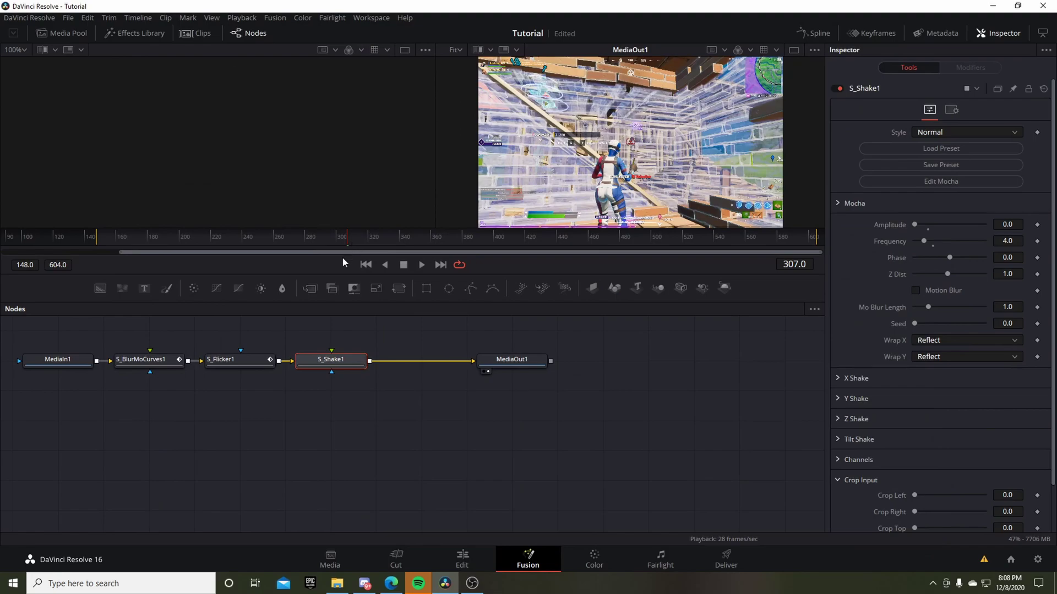
Keyframe S_Shake1's Amplitude at 0.0 on frame 269 and 0.748 on frame 270
{"action": "left_click", "coordinate": [259, 361]}
{"action": "left_click", "coordinate": [290, 237]}
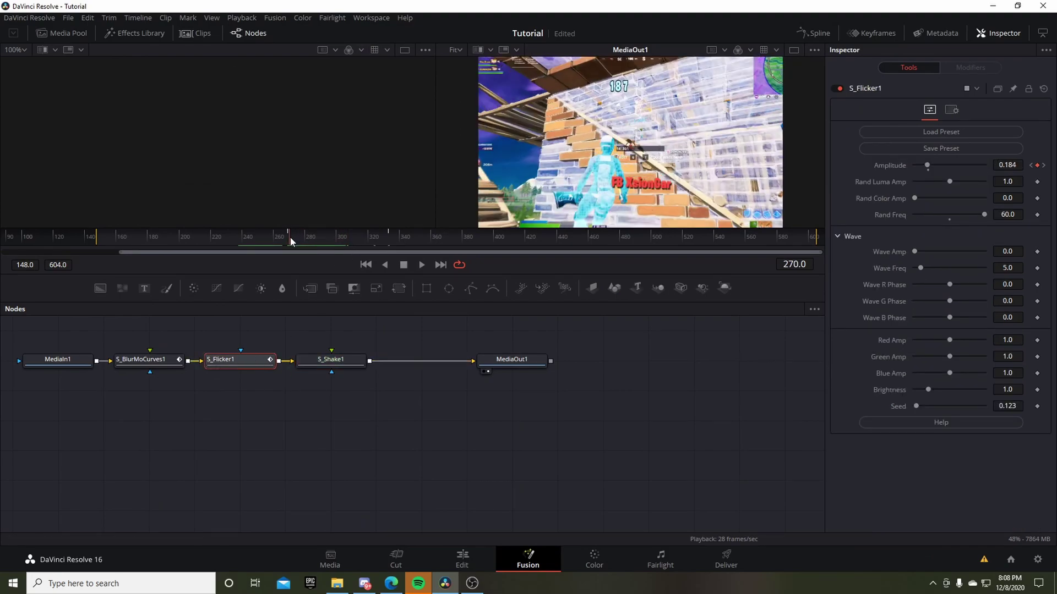
{"action": "left_click", "coordinate": [337, 361]}
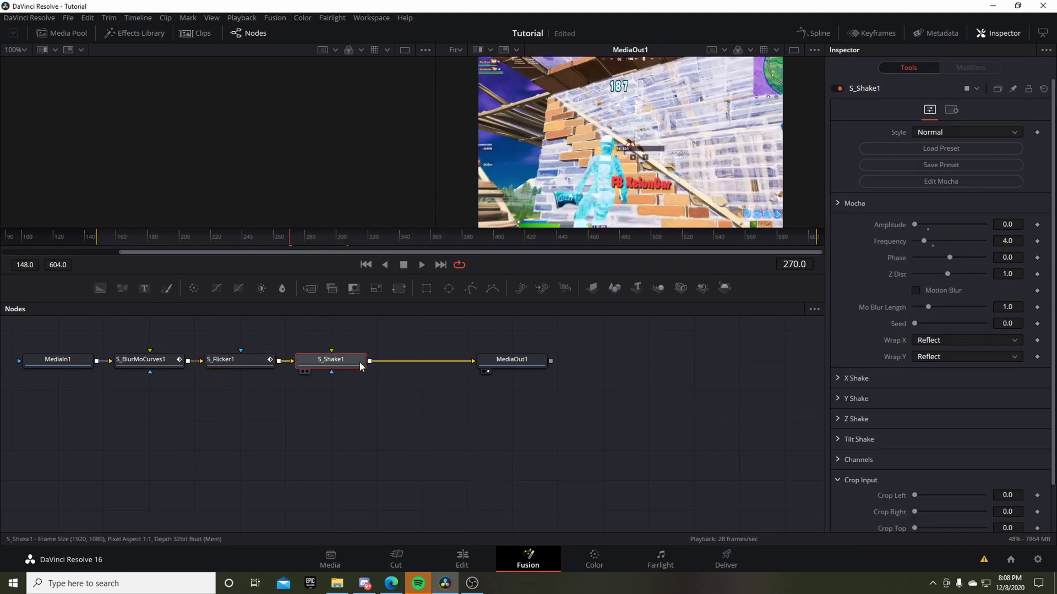
{"action": "left_click", "coordinate": [1037, 226]}
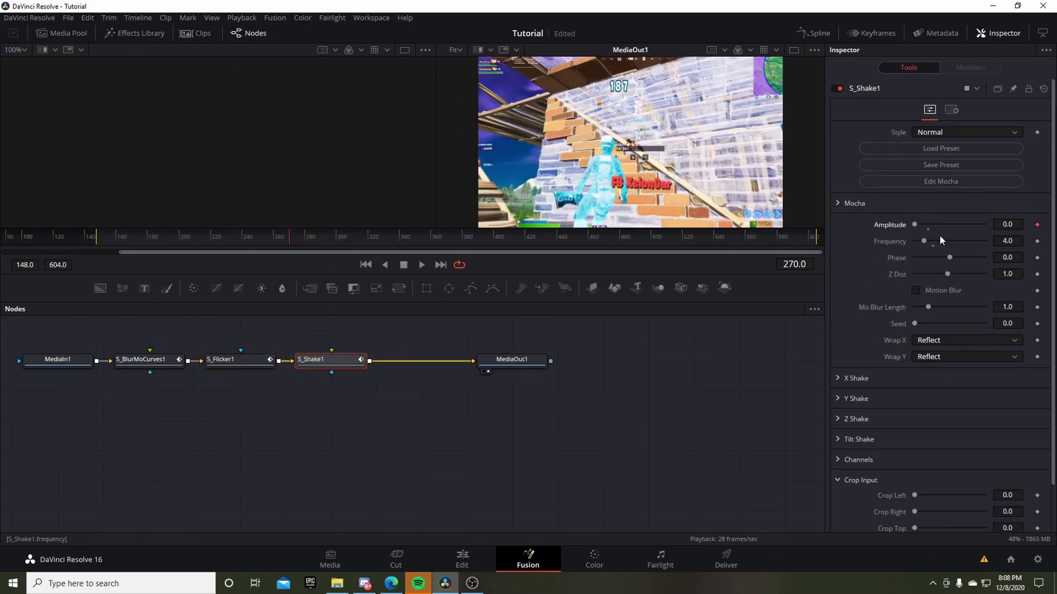
{"action": "left_click", "coordinate": [1043, 225]}
{"action": "left_click_drag", "start_coordinate": [935, 240], "coordinate": [923, 240]}
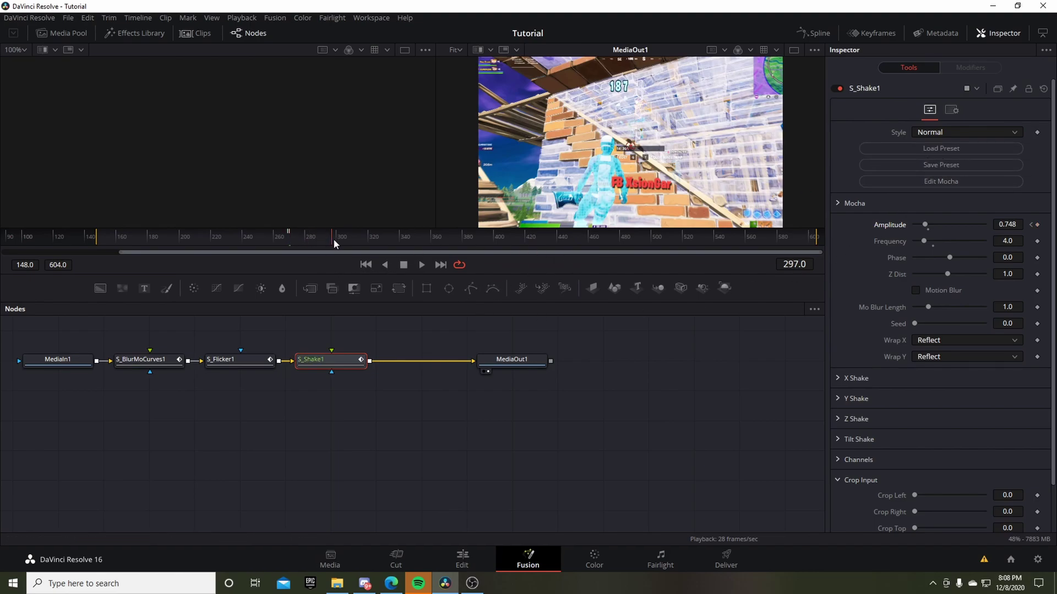
Keyframe S_Shake1's Amplitude at 0.0 on frame 348 and reduce the frame 270 keyframe to 0.354
{"action": "left_click_drag", "start_coordinate": [335, 239], "coordinate": [412, 243]}
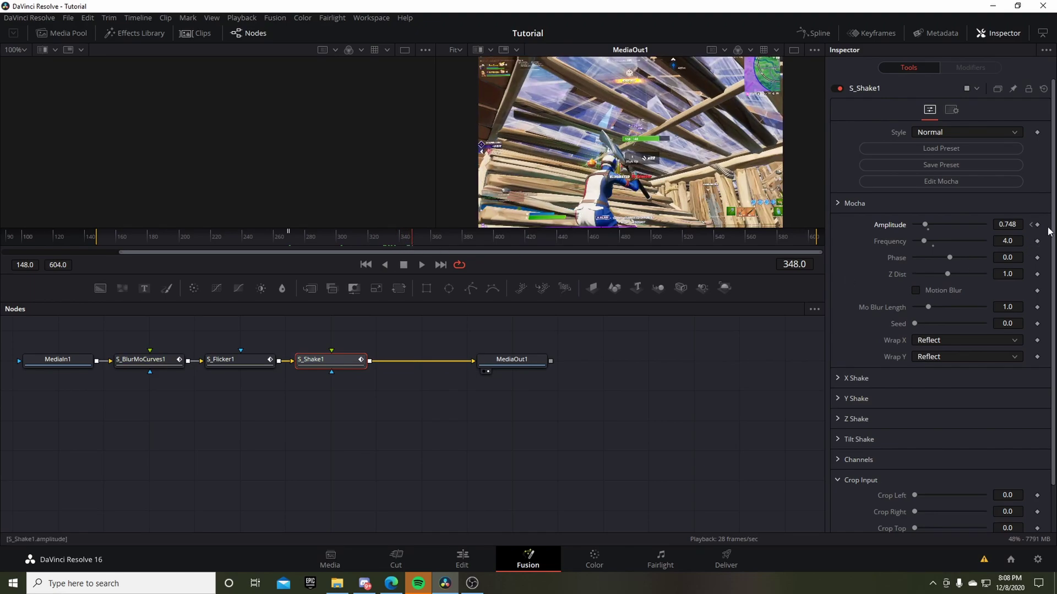
{"action": "double_click", "coordinate": [925, 225]}
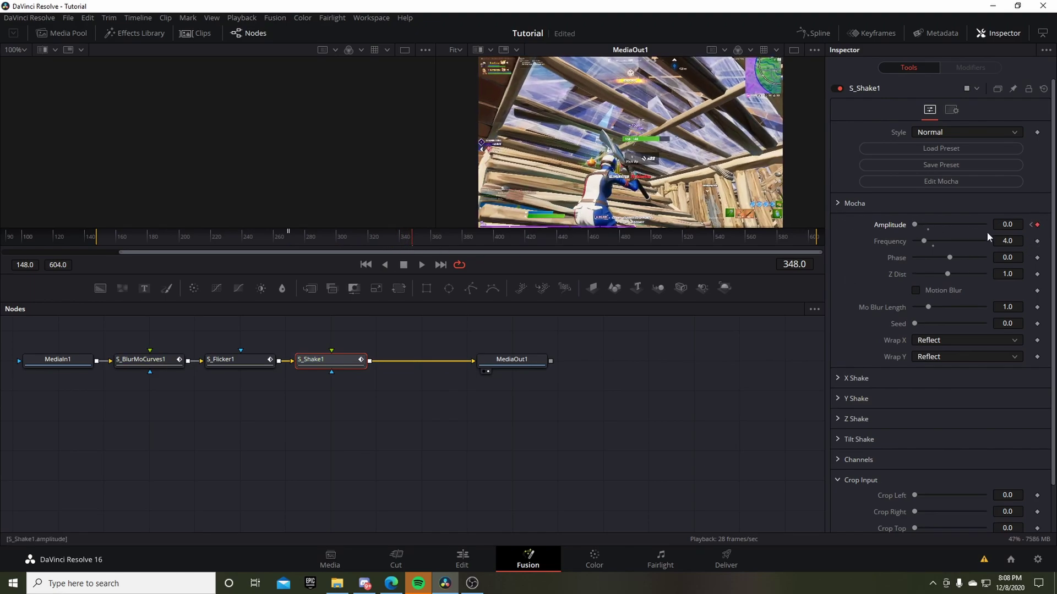
{"action": "left_click", "coordinate": [1030, 225]}
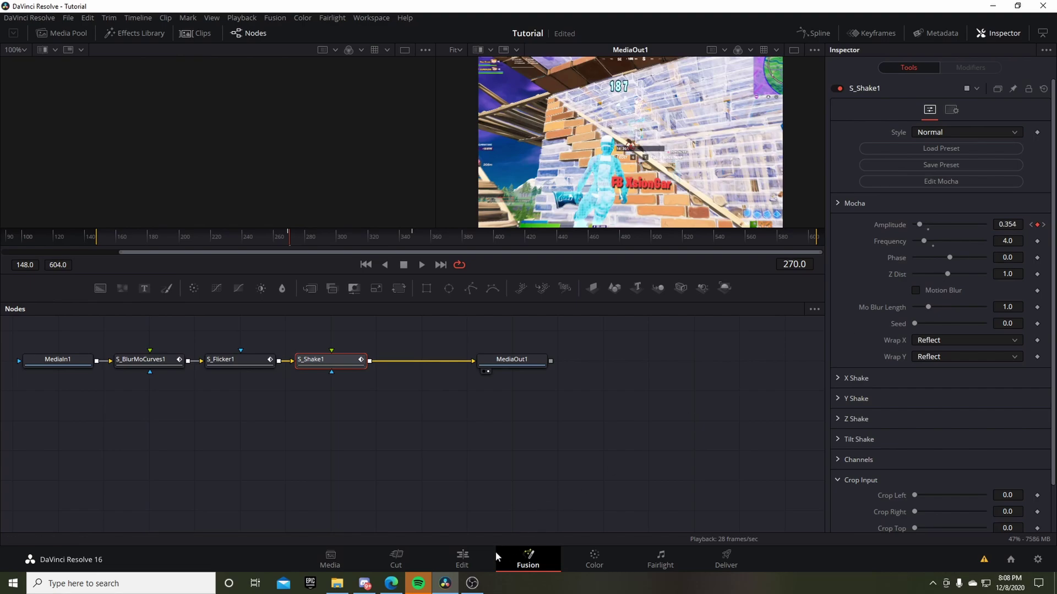
Play back the first shake effect around the beat on the Edit timeline
{"action": "left_click", "coordinate": [479, 555]}
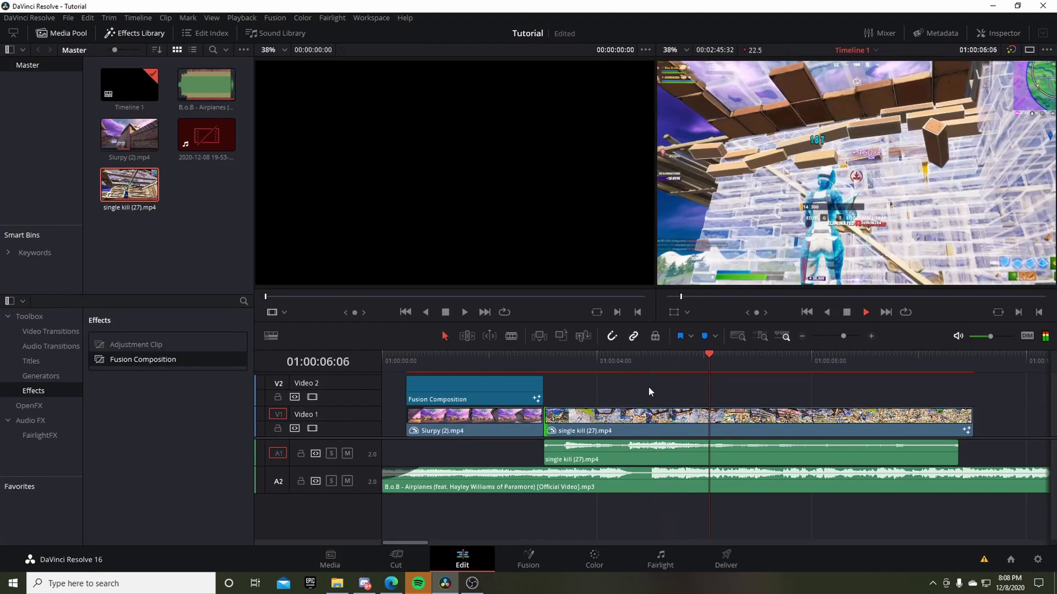
{"action": "left_click", "coordinate": [639, 359]}
{"action": "left_click", "coordinate": [635, 358]}
{"action": "left_click", "coordinate": [635, 359]}
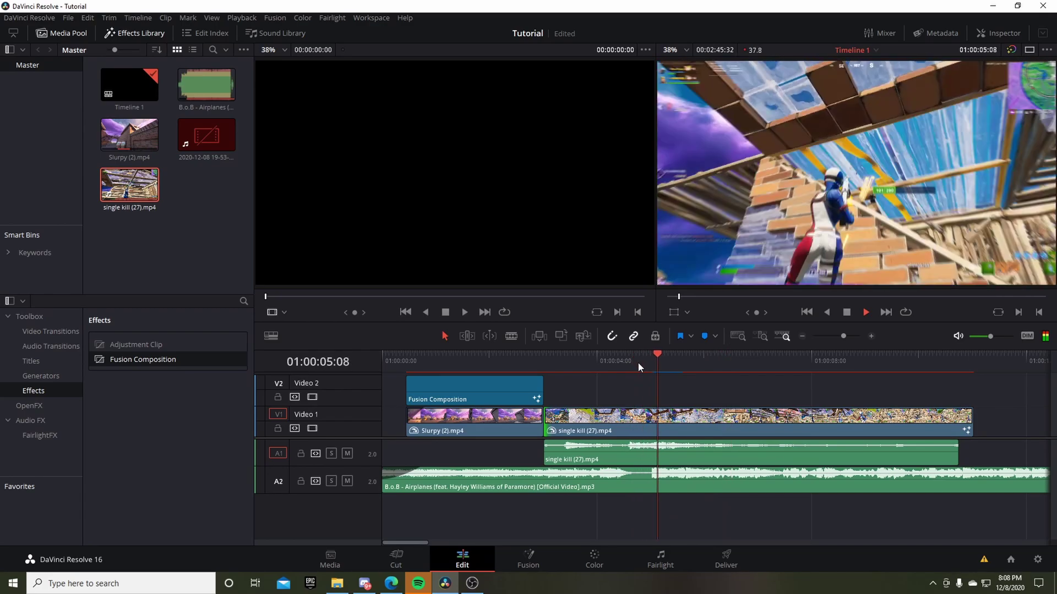
{"action": "left_click", "coordinate": [638, 362]}
{"action": "left_click", "coordinate": [639, 362]}
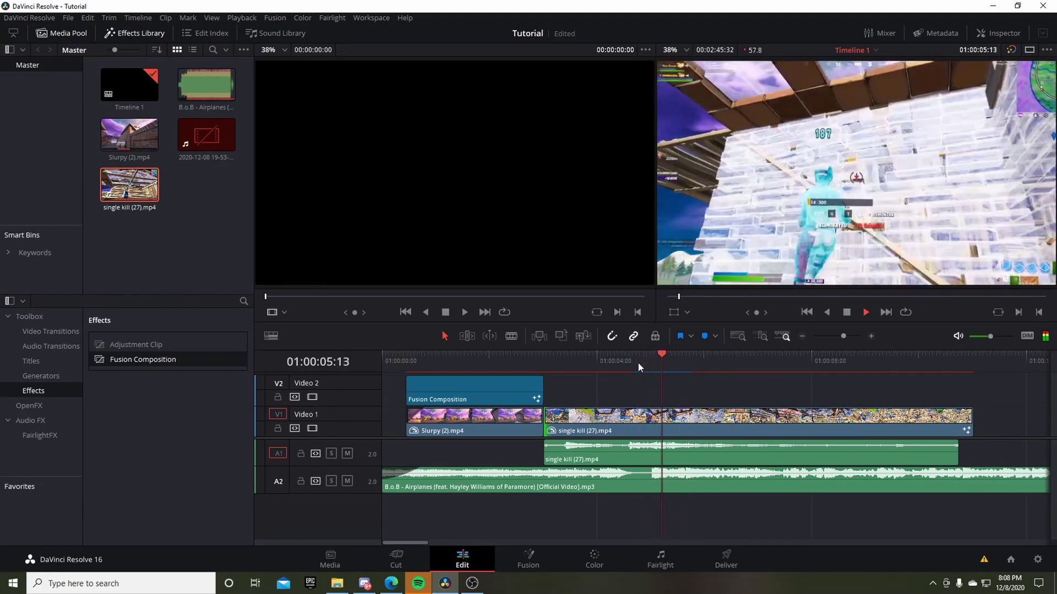
{"action": "left_click", "coordinate": [638, 363]}
{"action": "left_click_drag", "start_coordinate": [661, 370], "coordinate": [663, 370]}
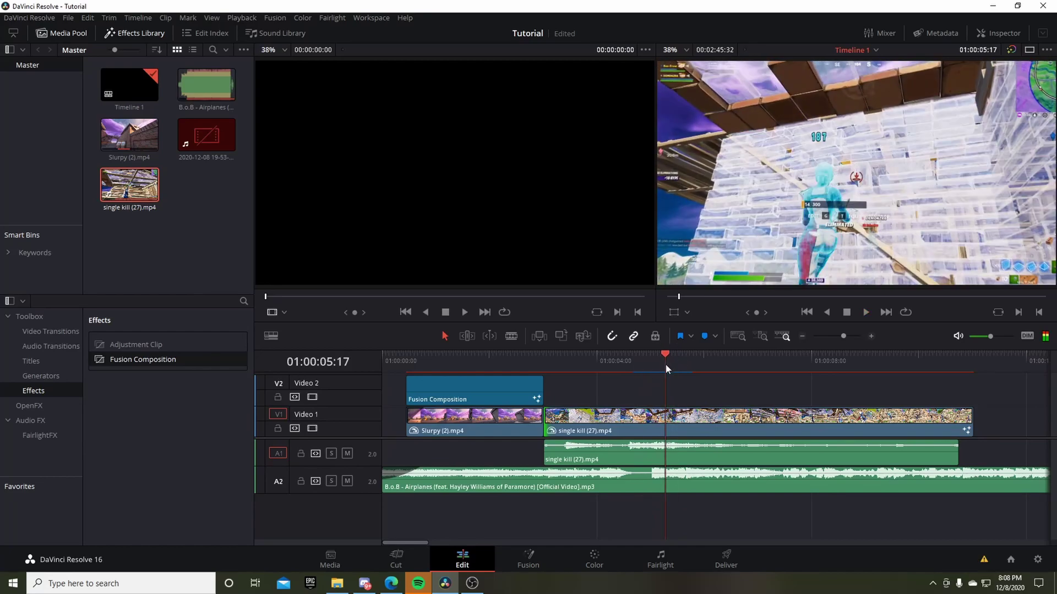
Insert a second S_Shake node after S_Shake1 in the clip's Fusion composition
{"action": "left_click", "coordinate": [528, 560]}
{"action": "key", "text": "shift+space"}
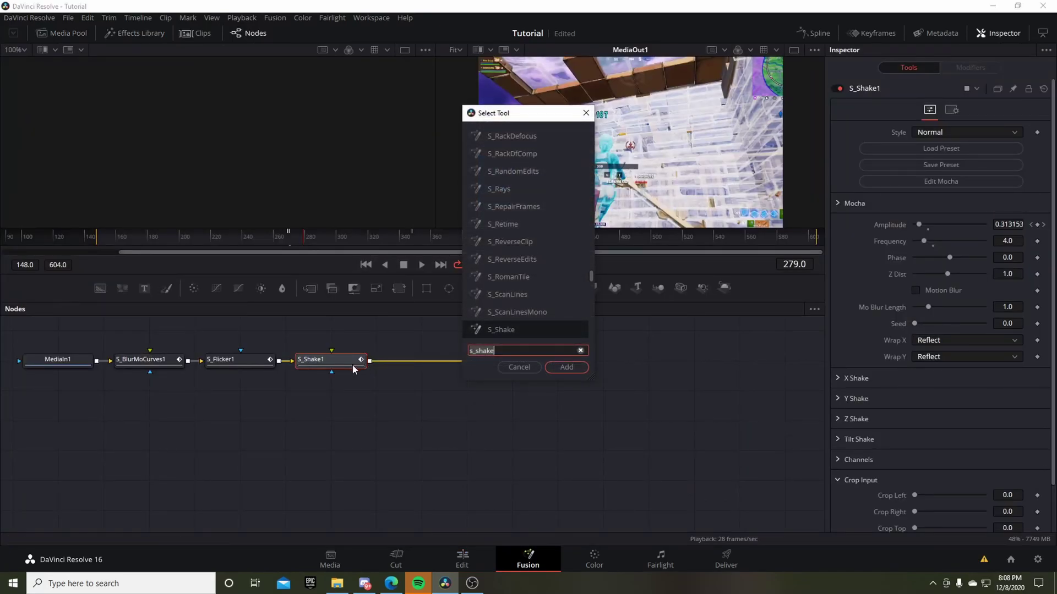
{"action": "key", "text": "BackSpace"}
{"action": "key", "text": "BackSpace"}
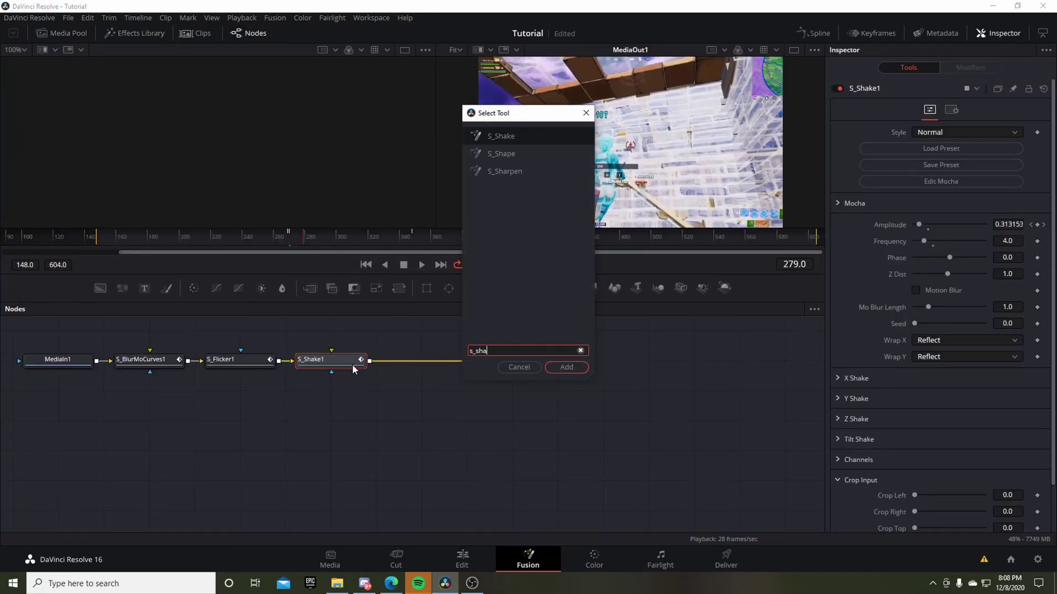
{"action": "key", "text": "Return"}
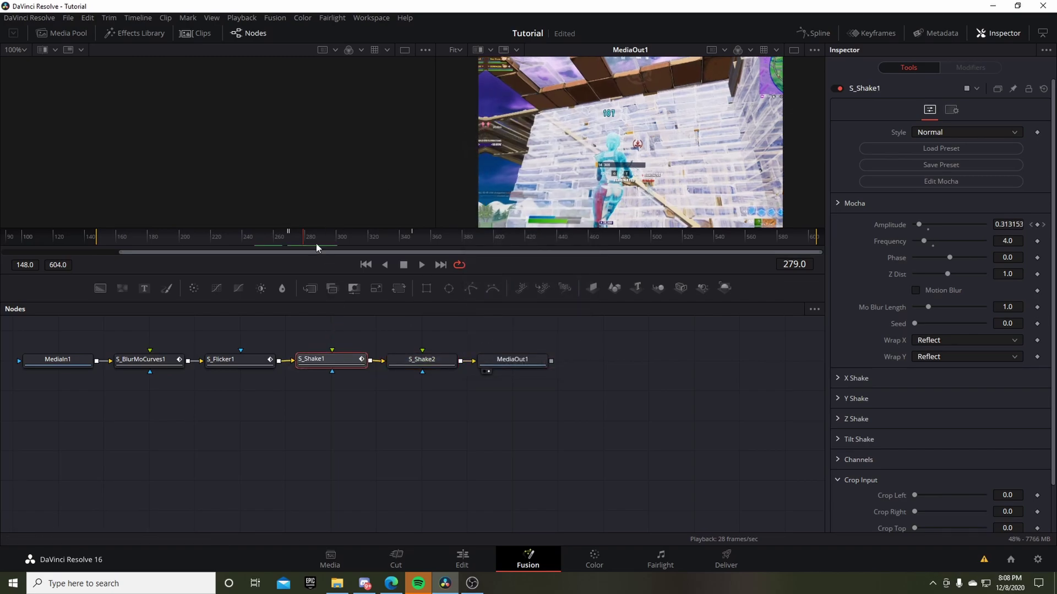
Go to S_BlurMoCurves1's start keyframe on frame 262 and keyframe S_Shake2's Amplitude at 0.0 there
{"action": "left_click", "coordinate": [160, 360]}
{"action": "left_click", "coordinate": [278, 239]}
{"action": "key", "text": "Left"}
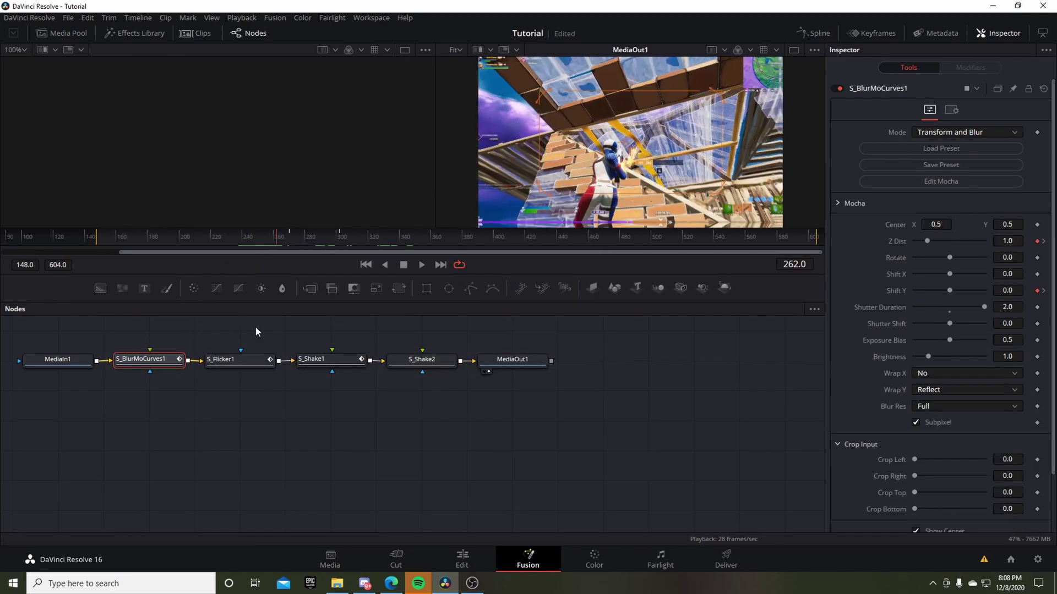
{"action": "left_click", "coordinate": [443, 363]}
{"action": "left_click", "coordinate": [1037, 224]}
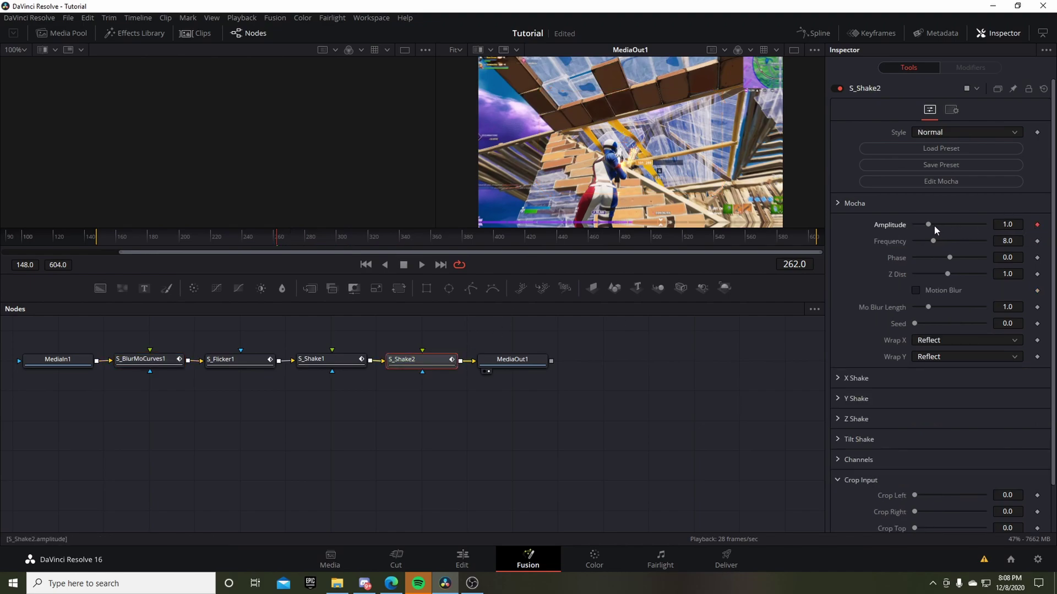
{"action": "left_click_drag", "start_coordinate": [934, 226], "coordinate": [706, 220]}
Set S_Shake2's X Rand Amp to 0.0472 and its Tilt Rand Amp to 2.3
{"action": "left_click", "coordinate": [839, 380]}
{"action": "left_click_drag", "start_coordinate": [942, 394], "coordinate": [928, 410]}
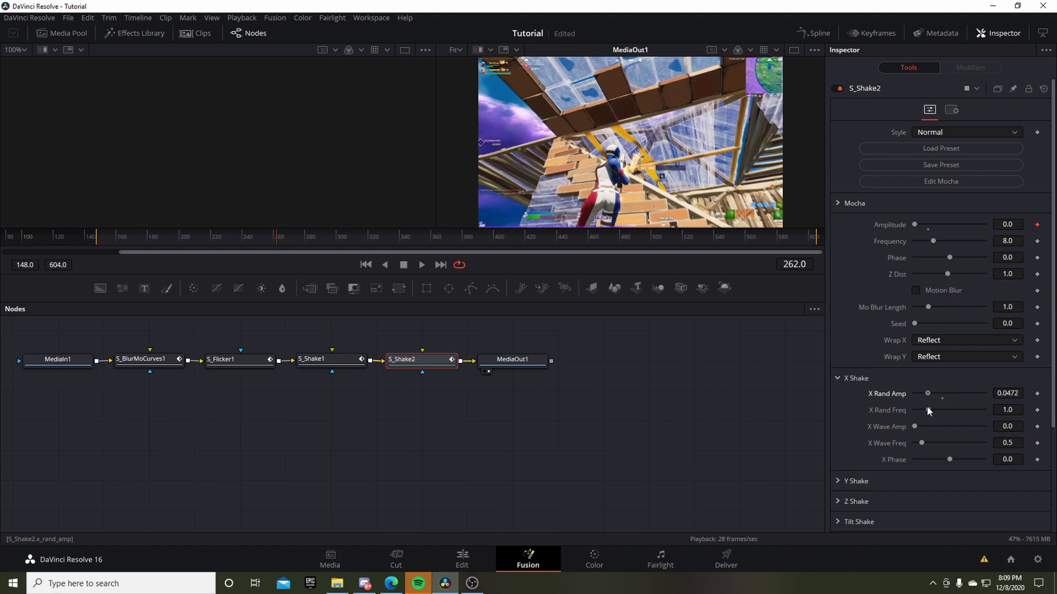
{"action": "scroll", "coordinate": [935, 390], "scroll_direction": "down", "scroll_amount": 2}
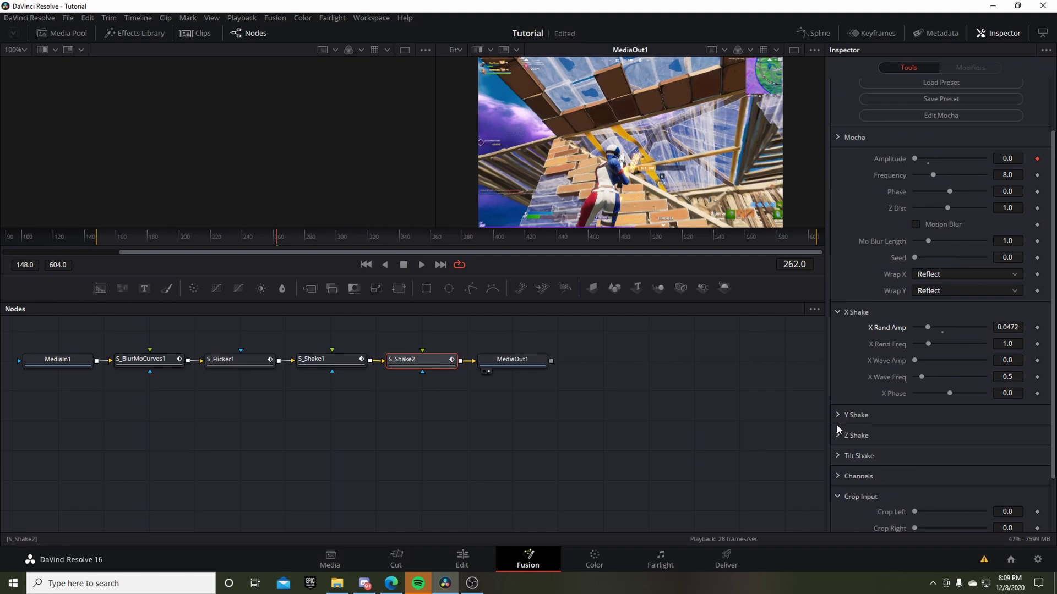
{"action": "left_click", "coordinate": [846, 457]}
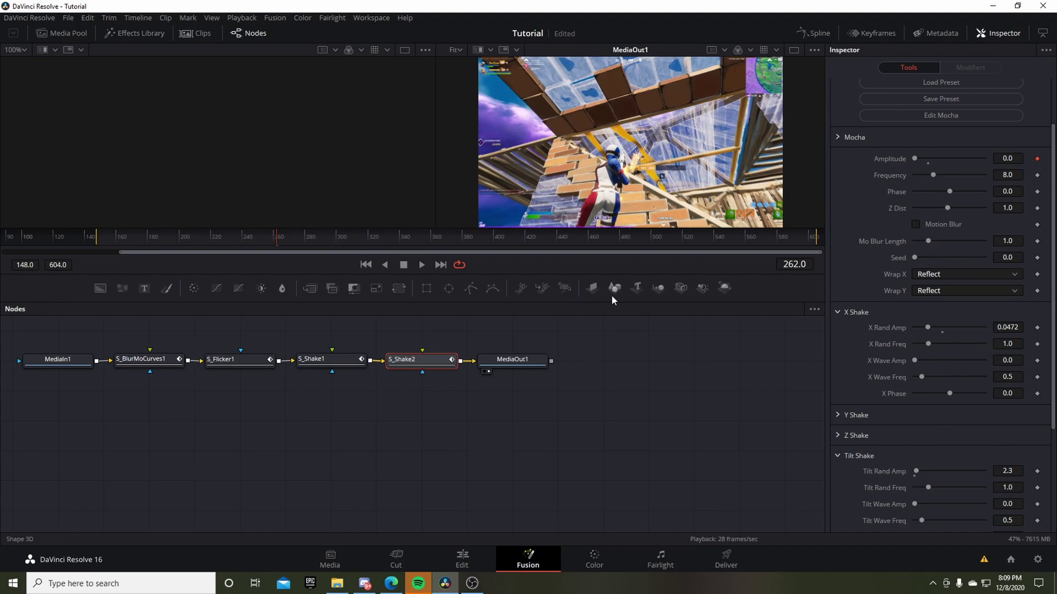
{"action": "scroll", "coordinate": [920, 285], "scroll_direction": "up", "scroll_amount": 2}
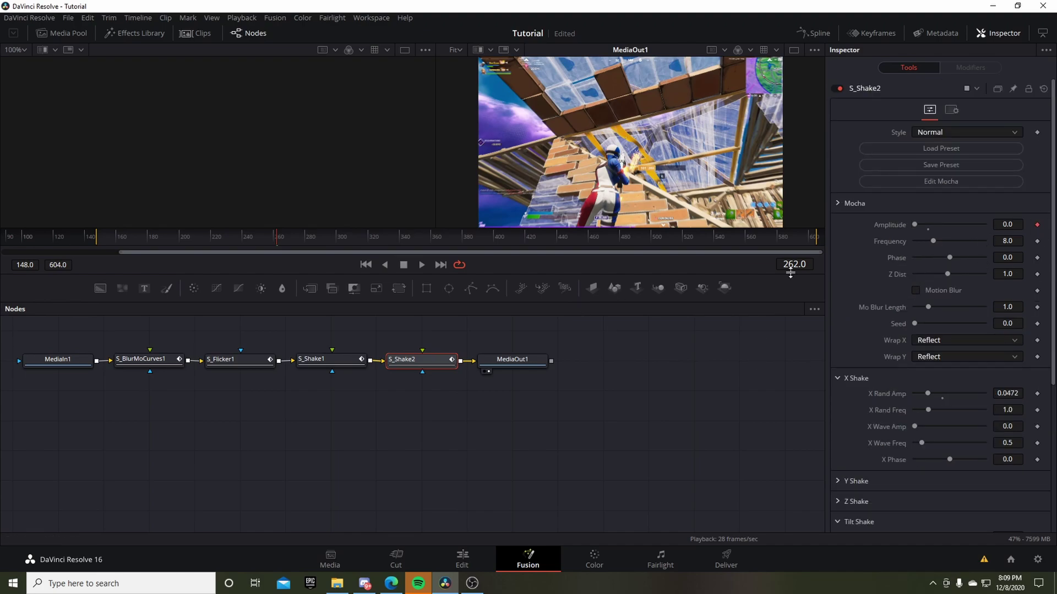
Keyframe S_Shake2's Amplitude at 0.226 on frame 270 and add another Amplitude keyframe on frame 294
{"action": "left_click", "coordinate": [147, 359]}
{"action": "left_click_drag", "start_coordinate": [301, 238], "coordinate": [290, 239]}
{"action": "left_click", "coordinate": [415, 361]}
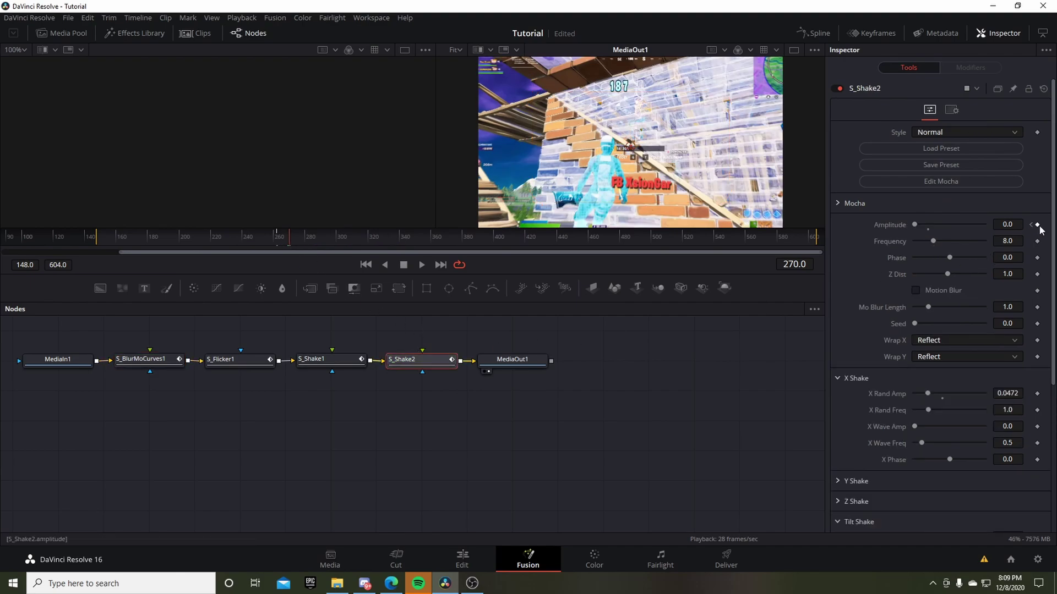
{"action": "left_click_drag", "start_coordinate": [914, 224], "coordinate": [918, 224]}
{"action": "left_click_drag", "start_coordinate": [306, 237], "coordinate": [327, 242]}
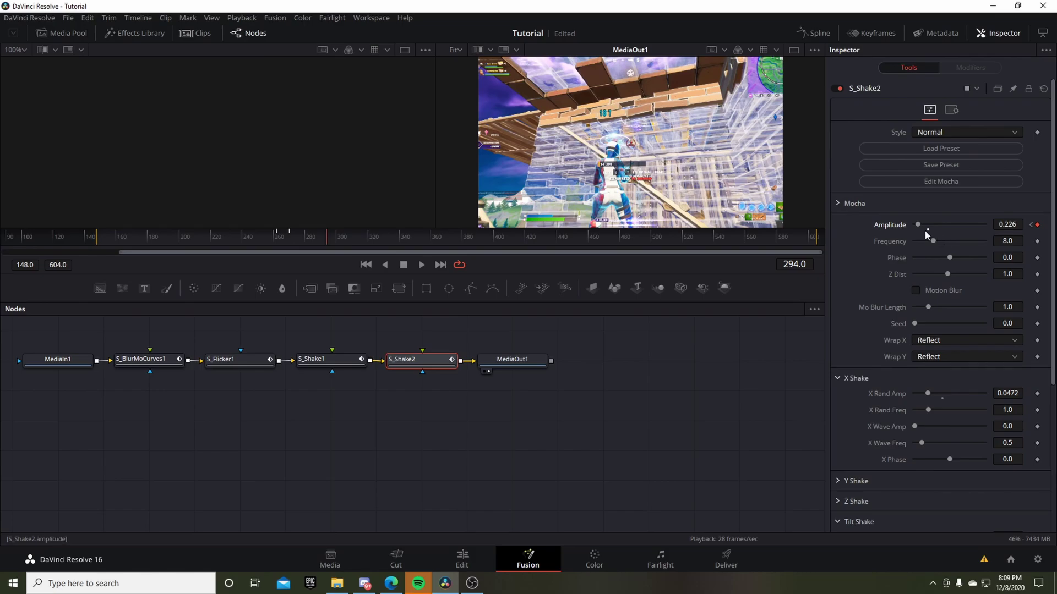
Play back the combined shake, flicker and blur effects repeatedly around the beat on the Edit timeline
{"action": "left_click", "coordinate": [462, 560]}
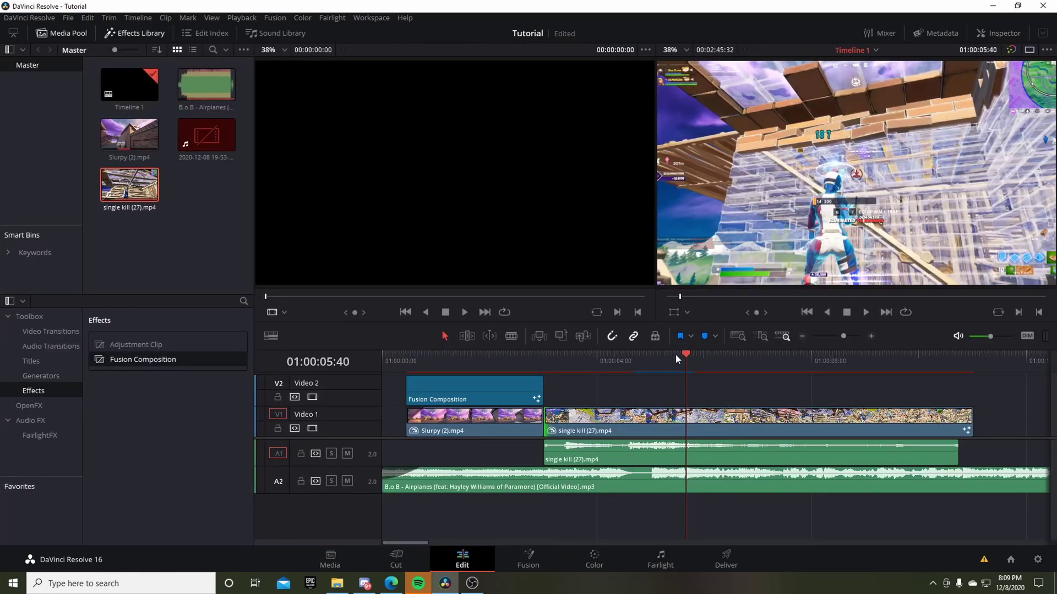
{"action": "left_click", "coordinate": [654, 359]}
{"action": "key", "text": "space"}
{"action": "left_click", "coordinate": [640, 365]}
{"action": "left_click", "coordinate": [630, 365]}
{"action": "left_click", "coordinate": [629, 364]}
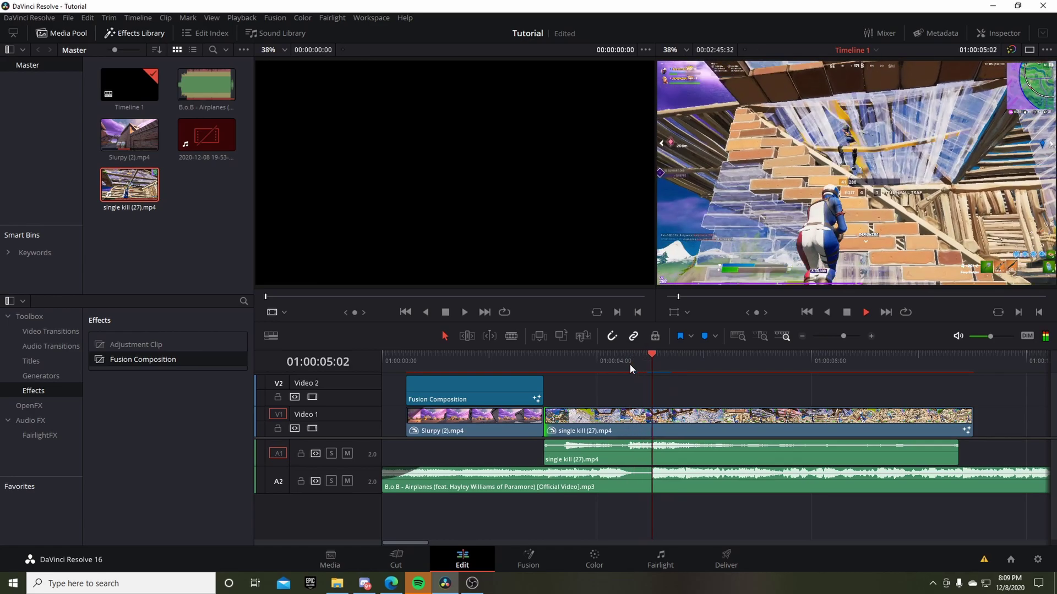
{"action": "left_click", "coordinate": [630, 365]}
{"action": "left_click", "coordinate": [630, 364]}
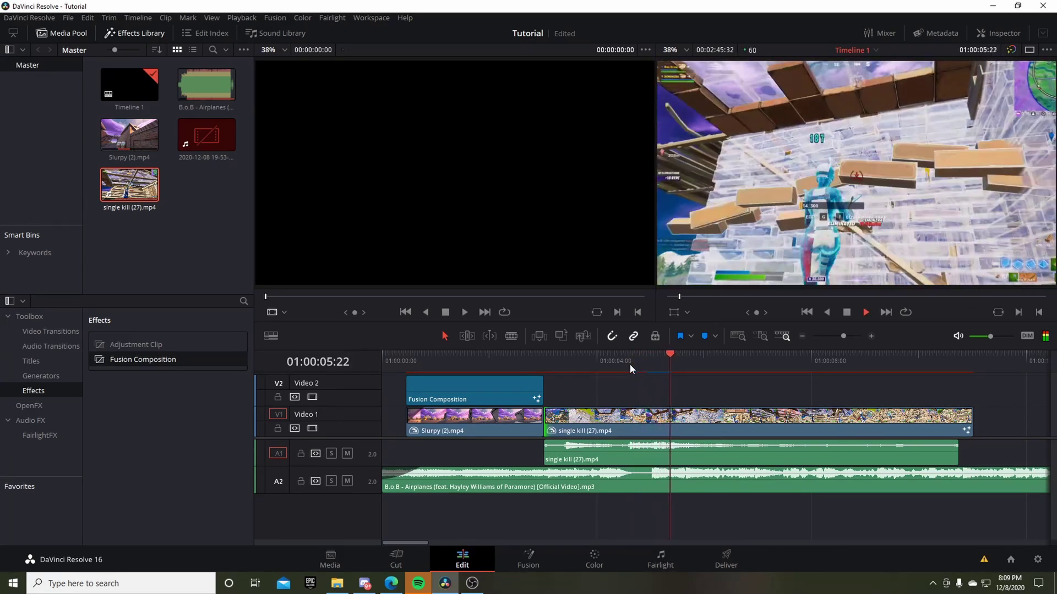
{"action": "left_click", "coordinate": [630, 365]}
{"action": "left_click", "coordinate": [629, 365]}
{"action": "left_click", "coordinate": [629, 365]}
{"action": "left_click", "coordinate": [629, 365]}
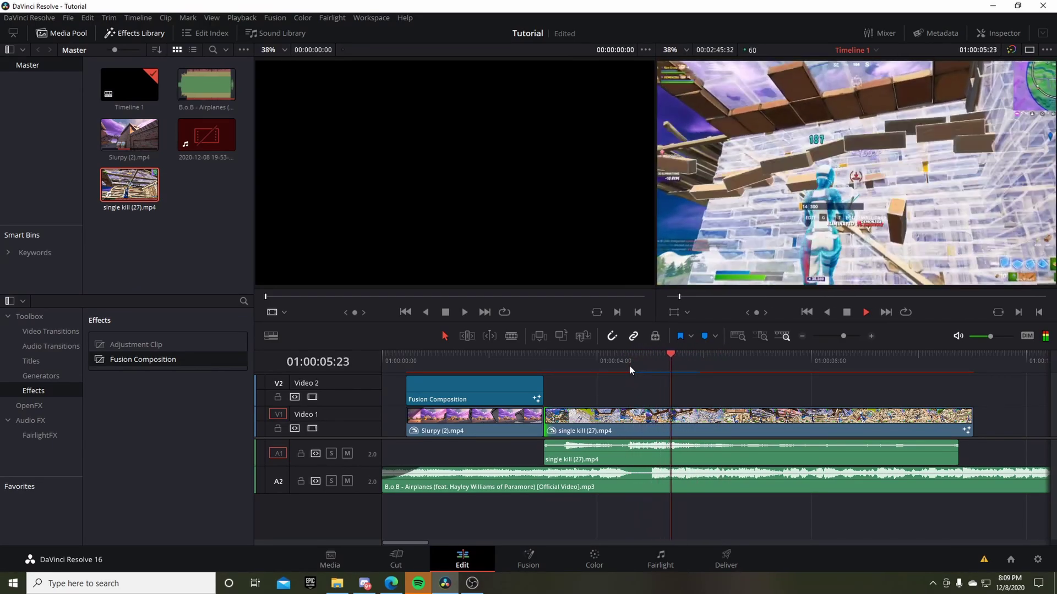
{"action": "left_click", "coordinate": [629, 365]}
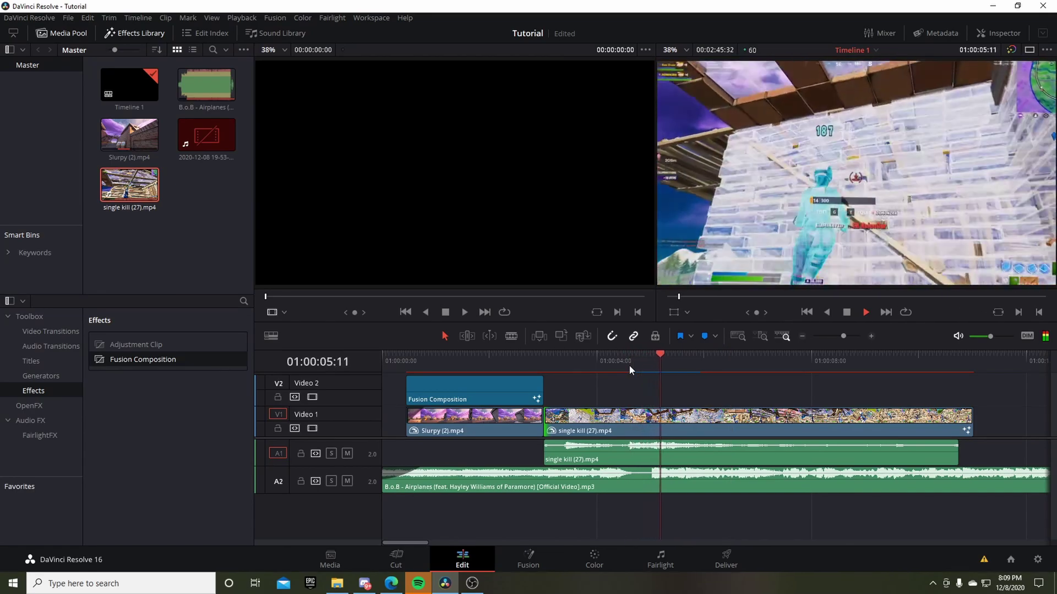